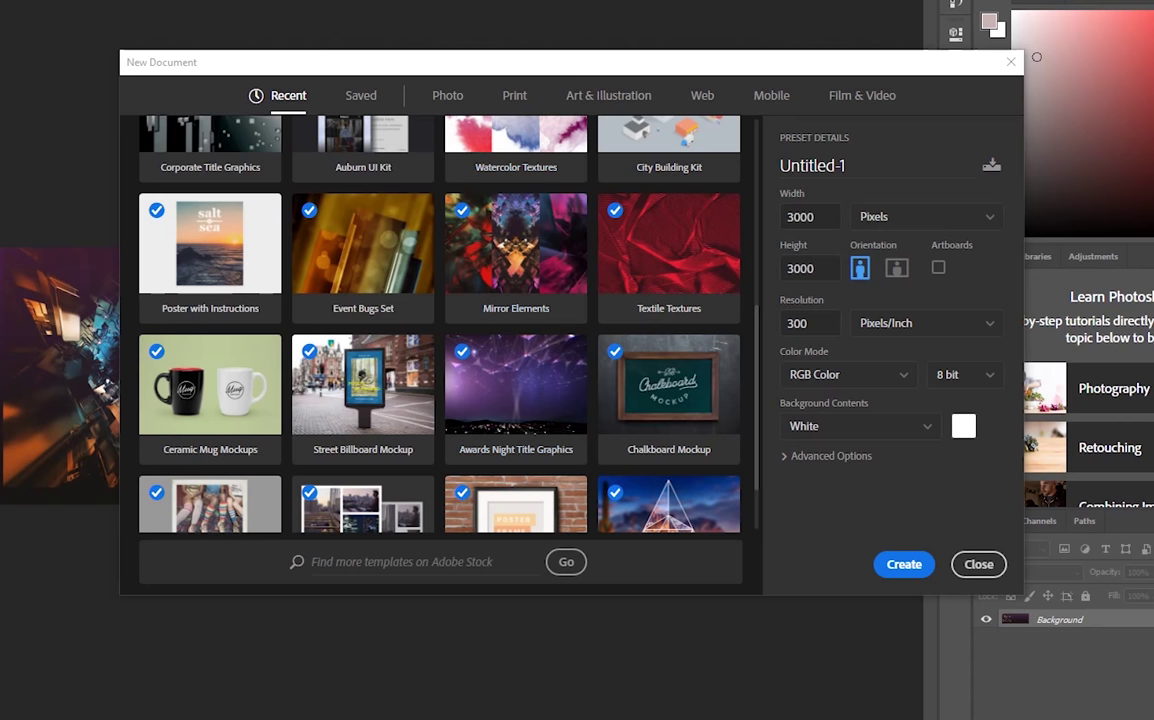
# Step: Create a new portrait document with a white background from a Print preset
pyautogui.click(514, 95)
pyautogui.click(362, 222)
pyautogui.click(210, 222)
pyautogui.click(903, 564)
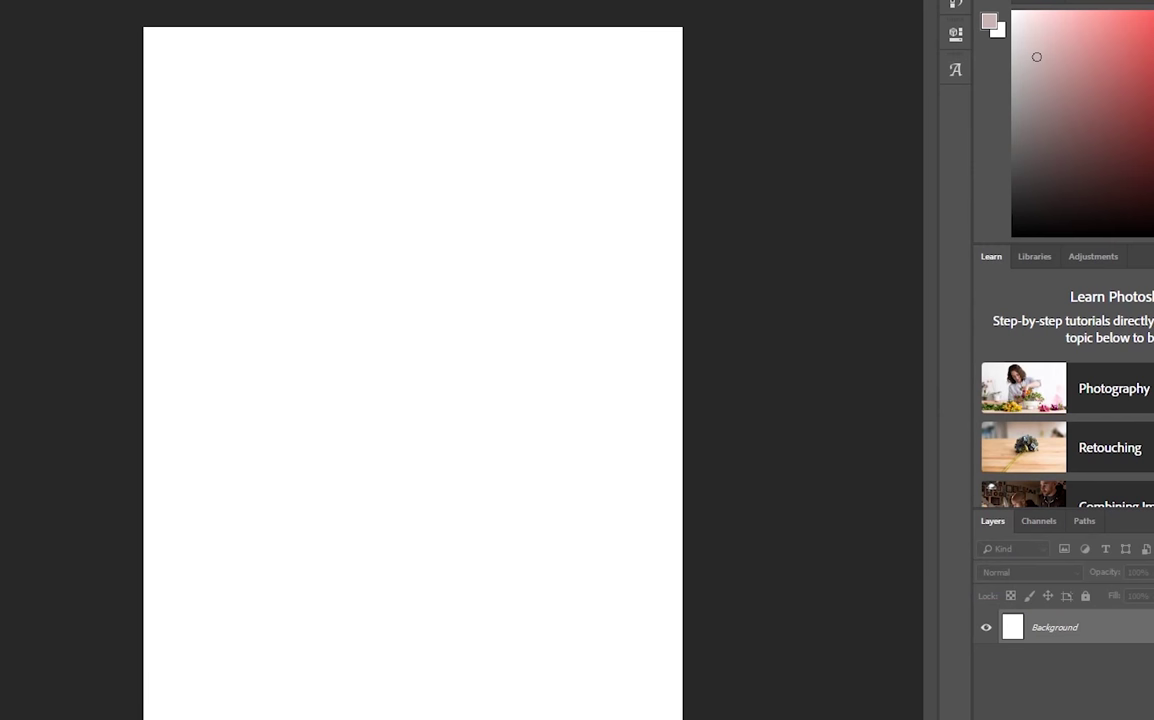
# Step: Place the alaska-atmosphere-aurora-borealis-41004 image from the Downloads folder on the page and align it with the upper edge
pyautogui.hotkey('alt', 'Tab')
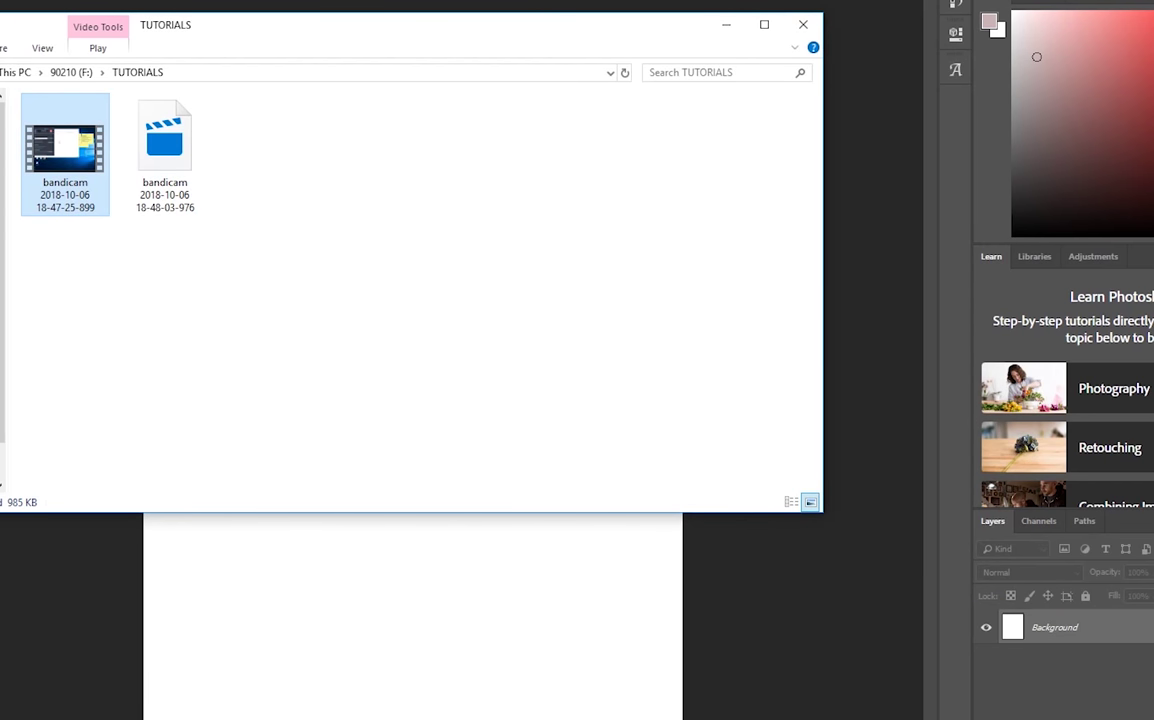
pyautogui.click(0, 144)
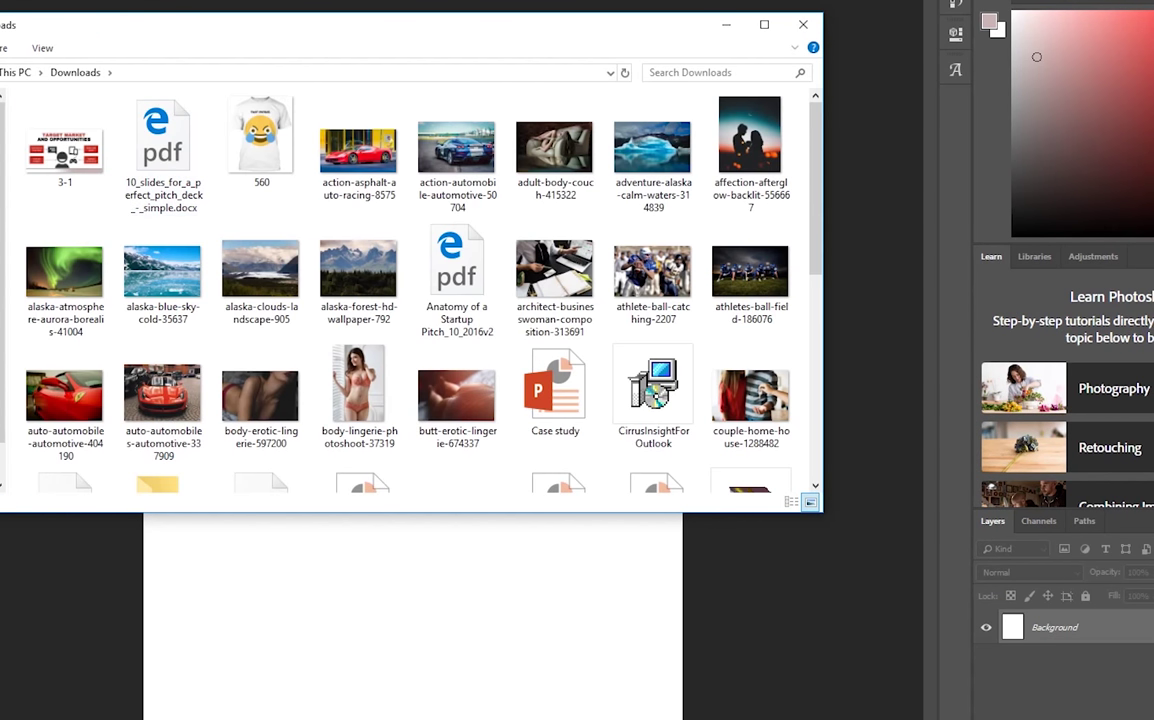
pyautogui.moveTo(16, 25); pyautogui.dragTo(1044, 85)
pyautogui.moveTo(1093, 335); pyautogui.dragTo(412, 372)
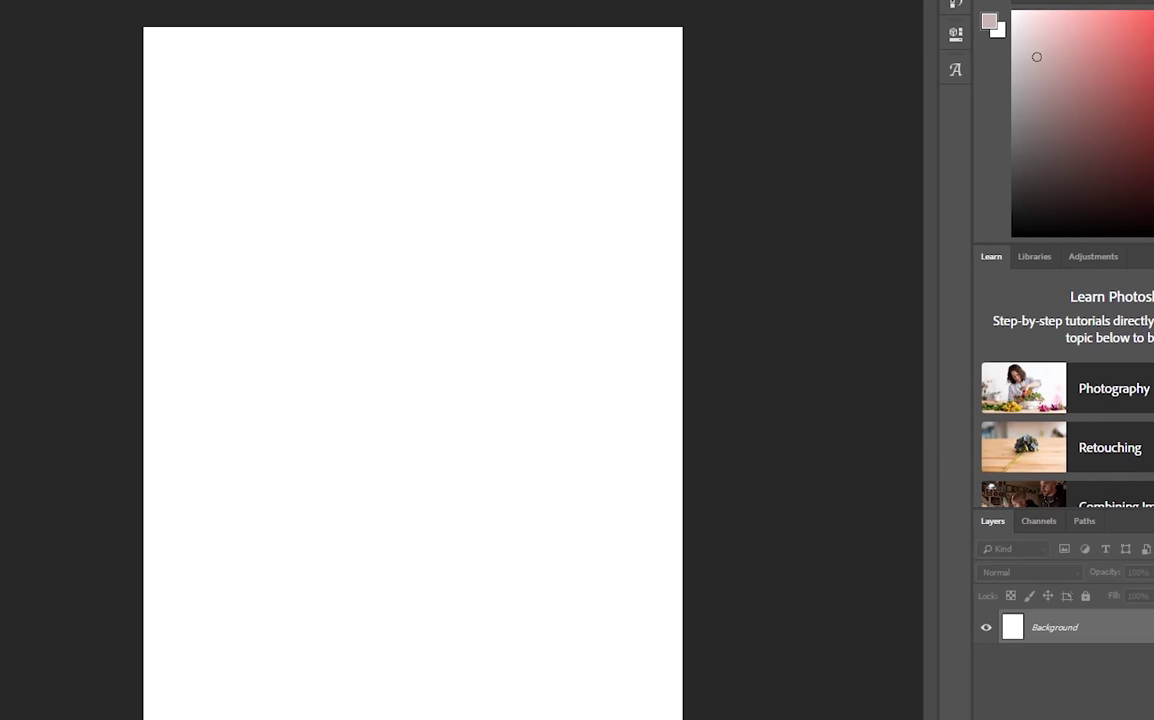
pyautogui.moveTo(445, 320); pyautogui.dragTo(445, 145)
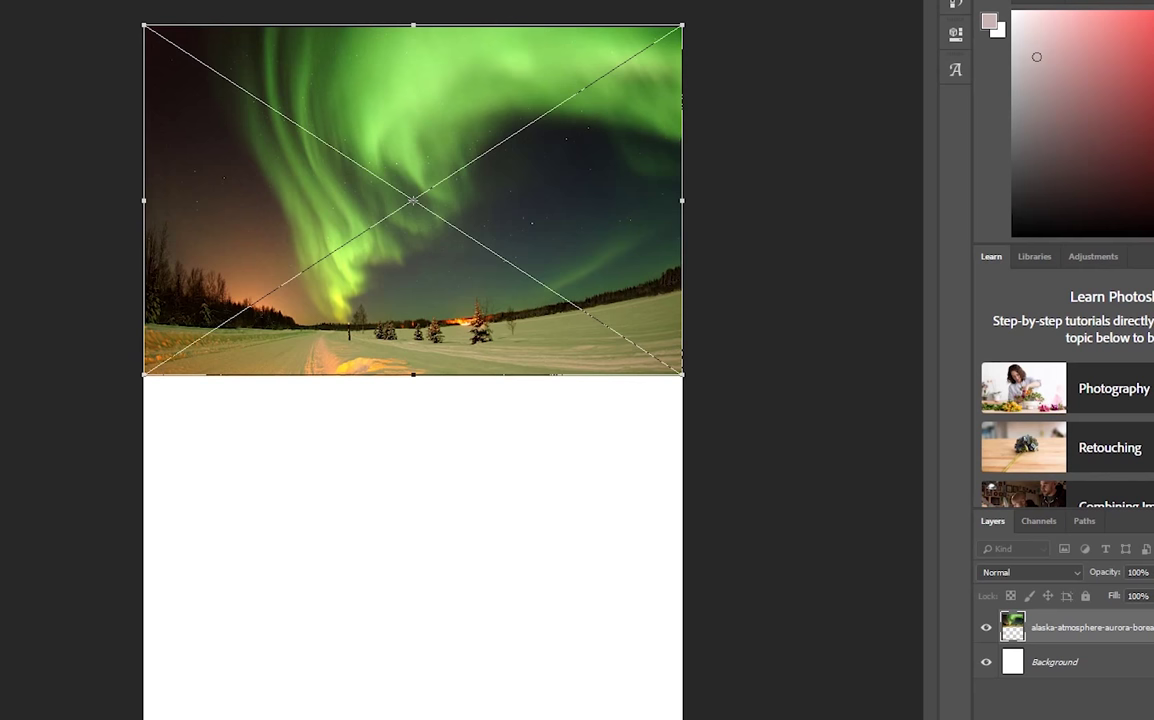
pyautogui.hotkey('alt', 'Tab')
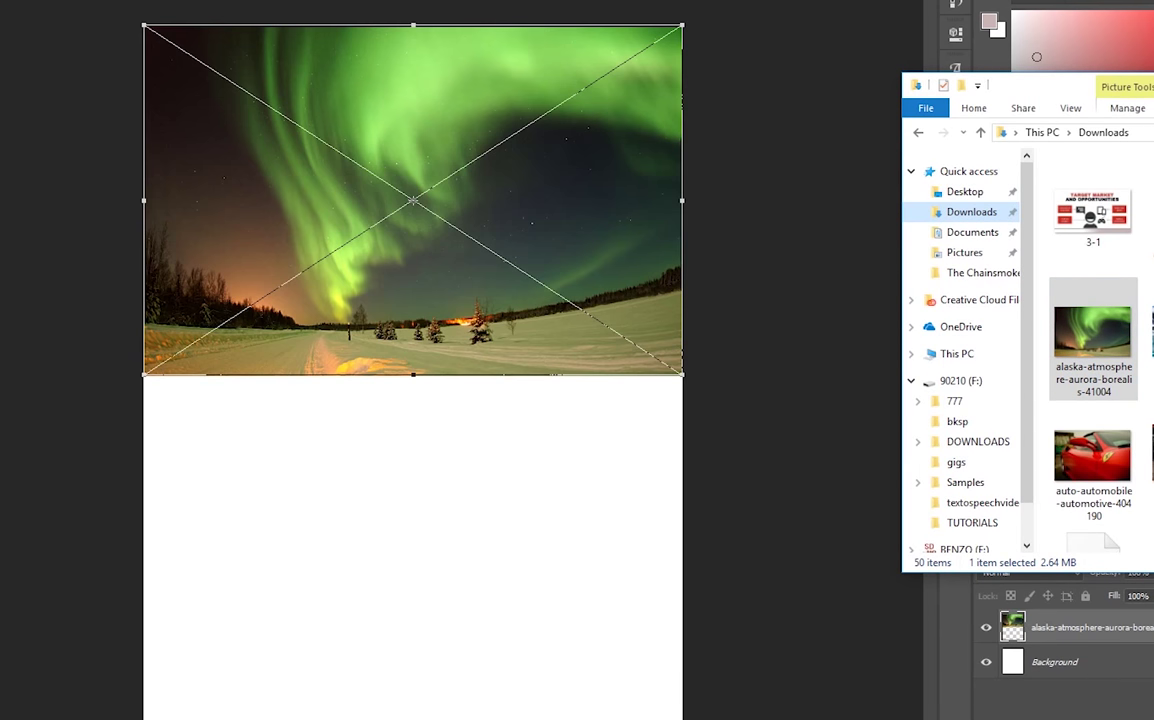
pyautogui.hotkey('alt', 'Tab')
pyautogui.press('v')
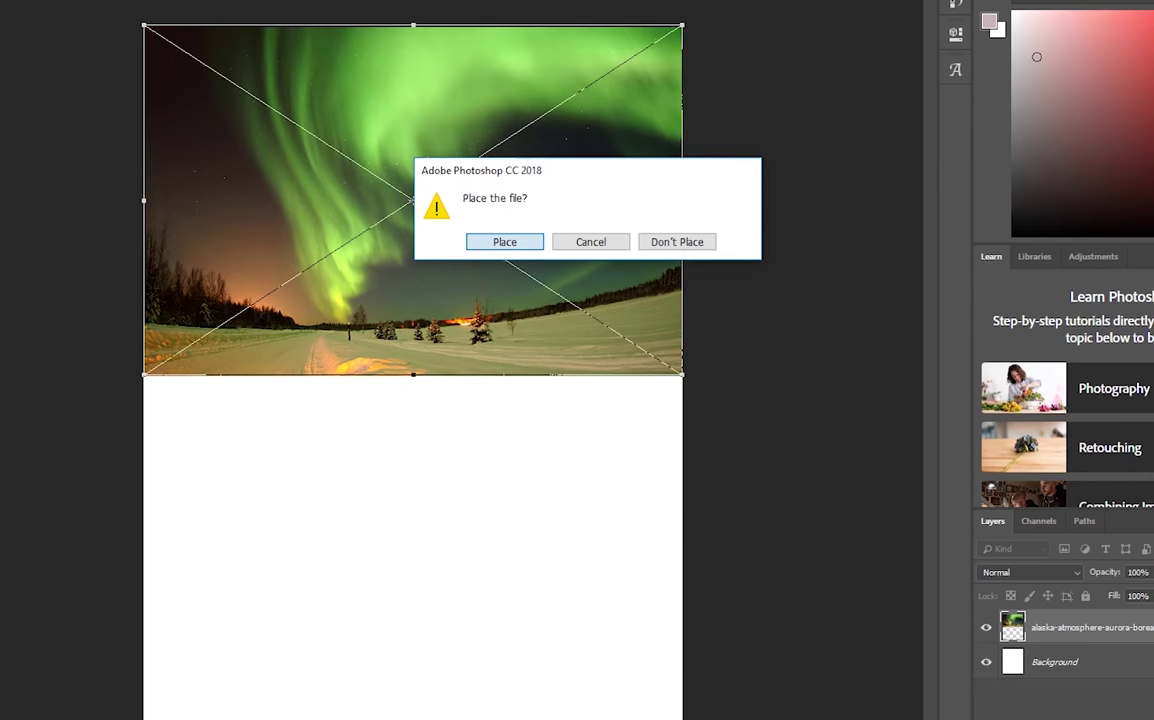
pyautogui.click(505, 242)
# Step: Place a second copy of the aurora image directly below the first so it fills the lower half of the page
pyautogui.hotkey('alt', 'Tab')
pyautogui.hotkey('alt', 'Tab')
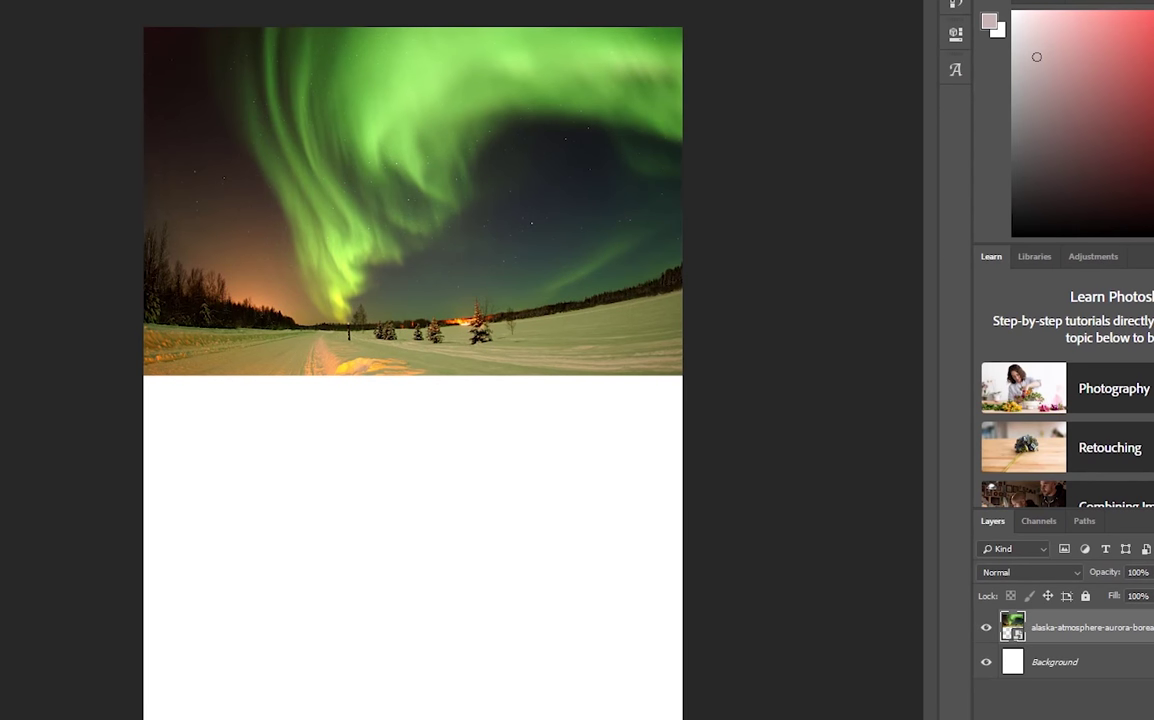
pyautogui.moveTo(366, 402); pyautogui.dragTo(366, 577)
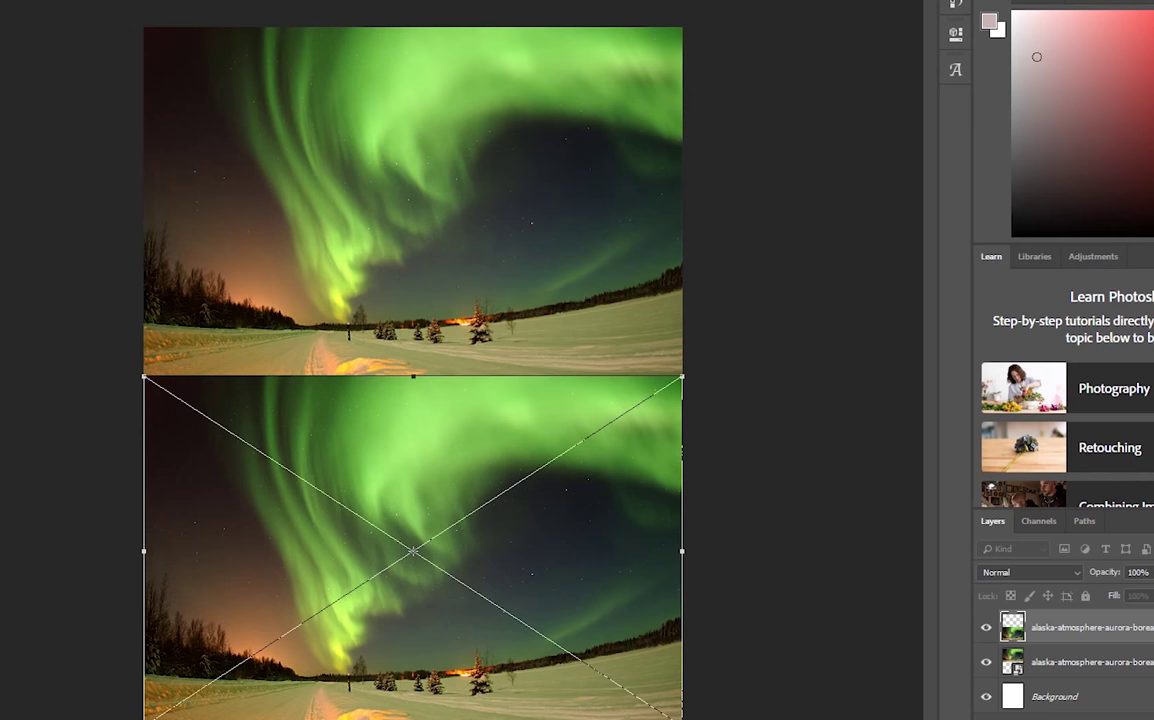
pyautogui.press('v')
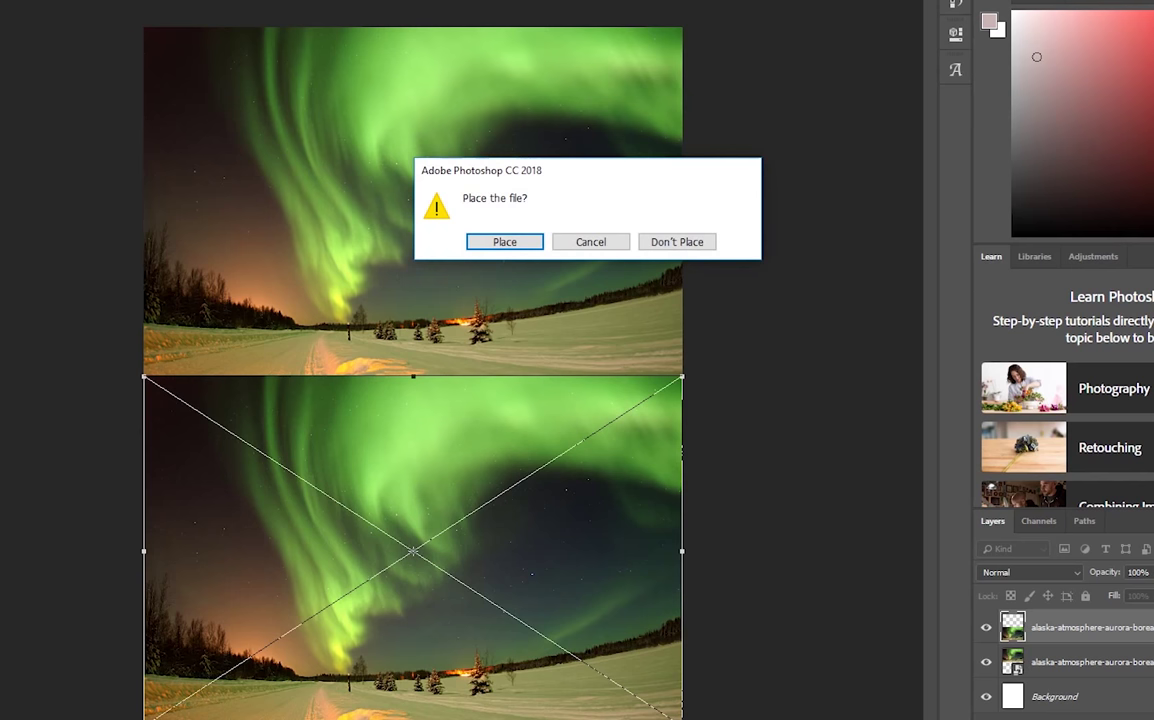
pyautogui.click(506, 240)
pyautogui.press('Return')
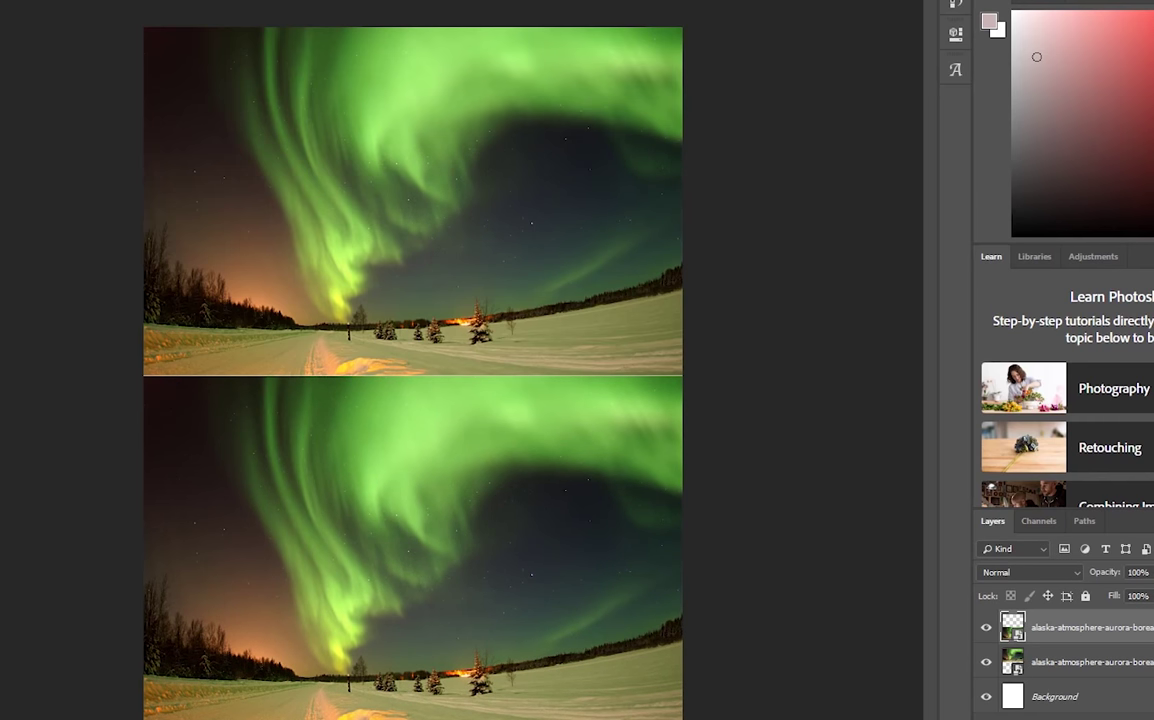
# Step: Flatten the two placed aurora images into the Background layer
pyautogui.click(1090, 697)
pyautogui.rightClick(1072, 696)
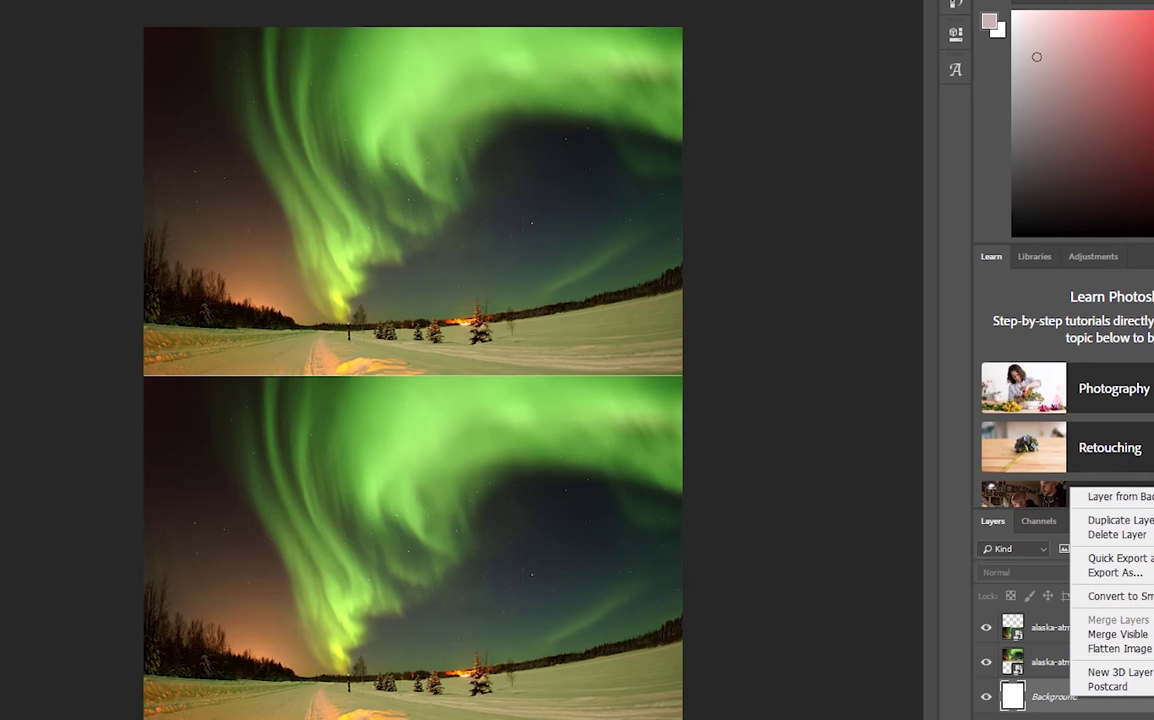
pyautogui.click(1120, 648)
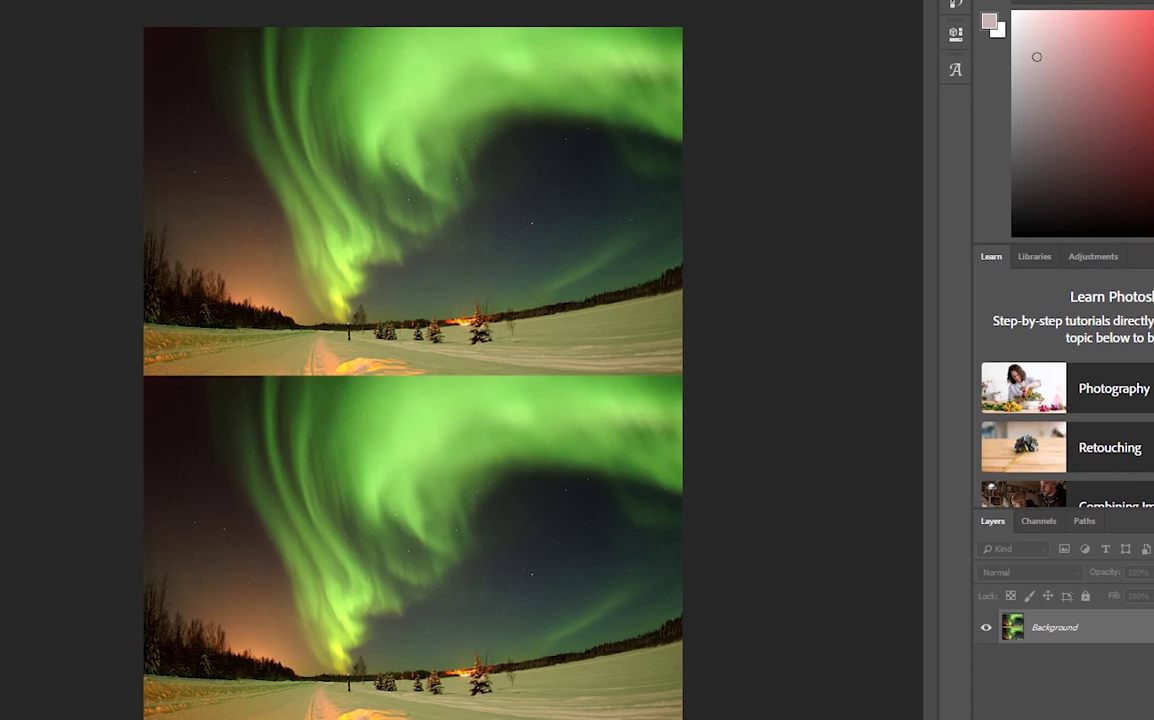
# Step: Apply a Gaussian Blur with a radius of 199.3 pixels to the flattened background
pyautogui.hotkey('alt', 't')
pyautogui.moveTo(215, 103)
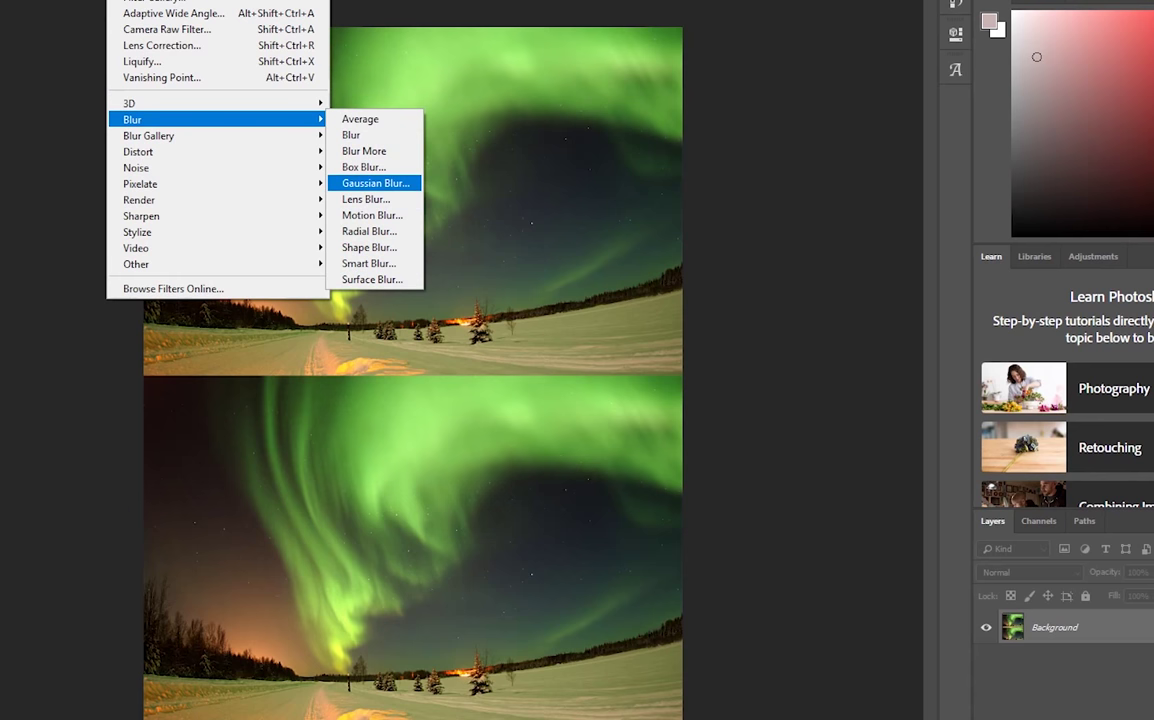
pyautogui.press('Return')
pyautogui.moveTo(651, 334)
pyautogui.mouseDown()
pyautogui.moveTo(632, 334)
pyautogui.moveTo(651, 334)
pyautogui.mouseUp()
pyautogui.moveTo(566, 307); pyautogui.dragTo(593, 307)
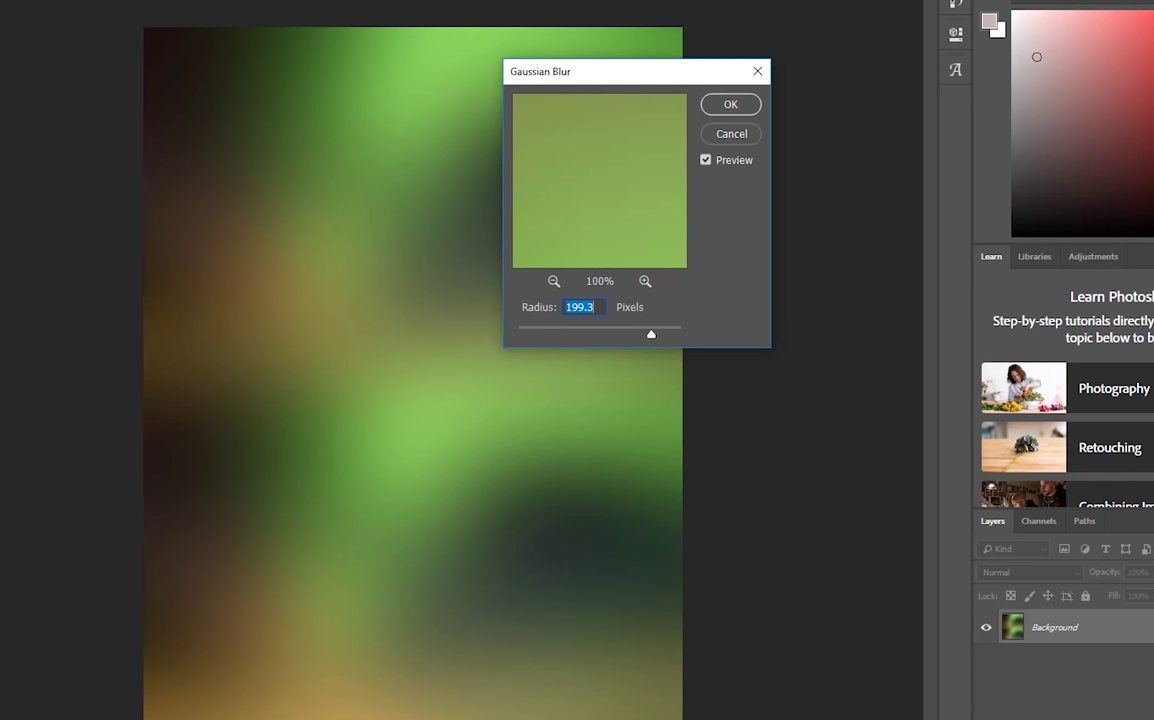
pyautogui.press('Return')
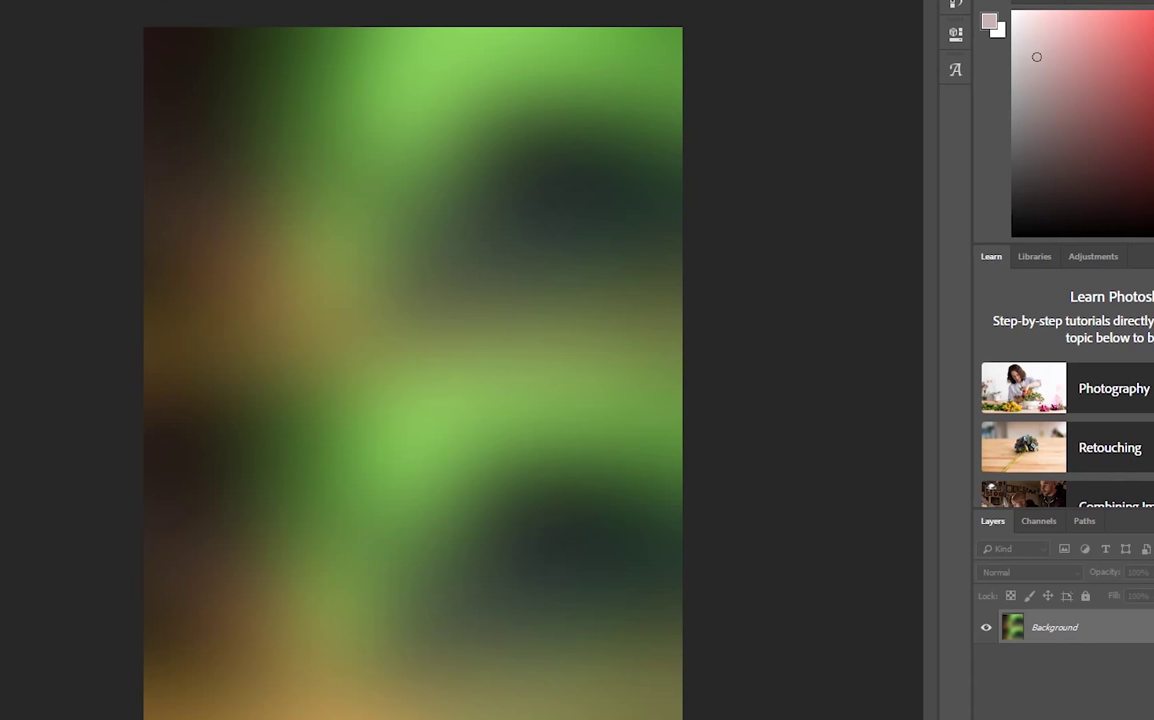
# Step: Place another sharp copy of the aurora image from Downloads across the centre of the blurred page
pyautogui.hotkey('alt', 'Tab')
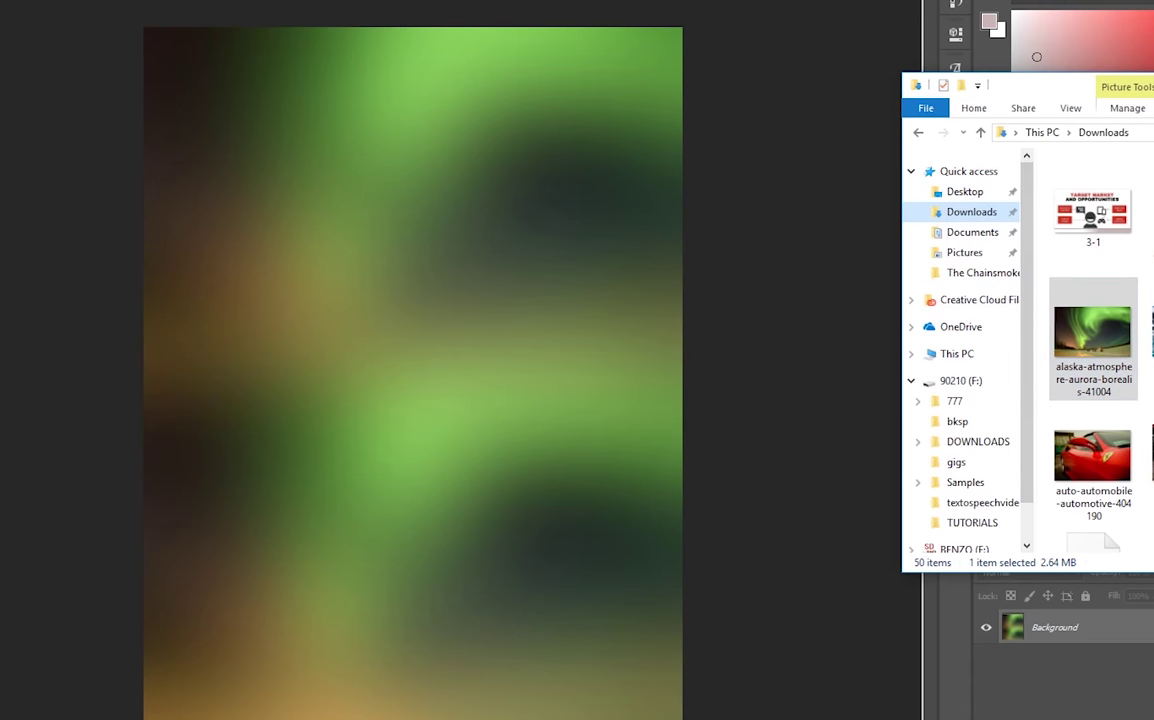
pyautogui.hotkey('alt', 'Tab')
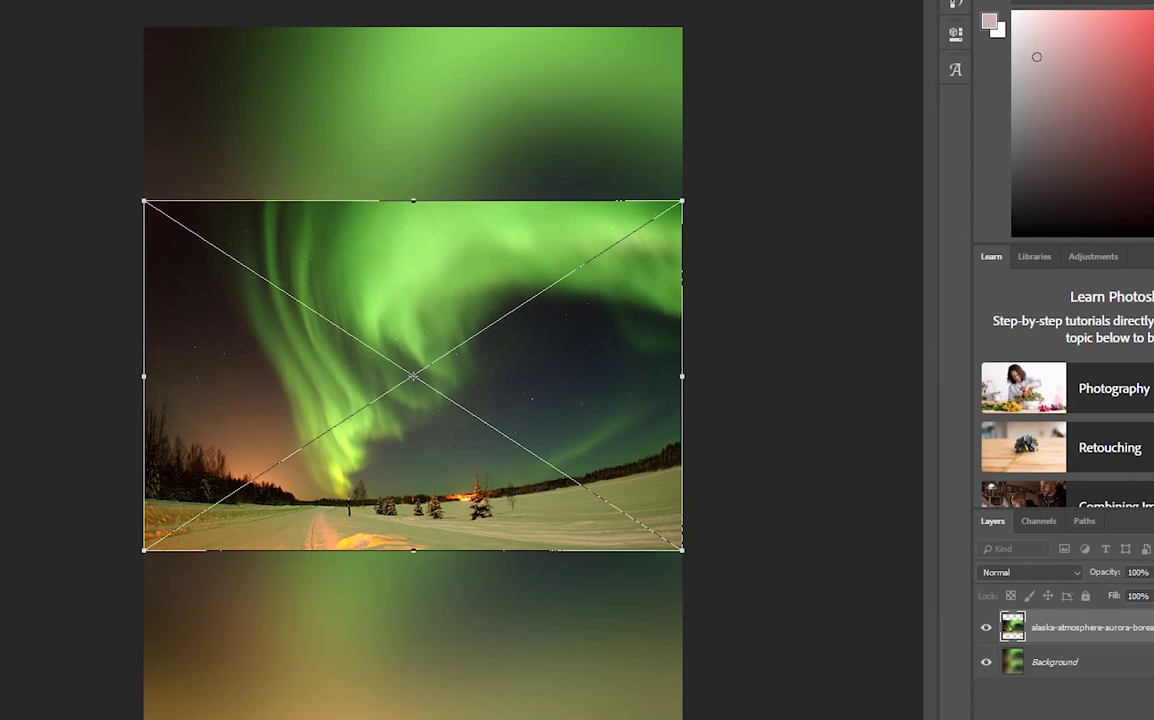
pyautogui.press('v')
pyautogui.press('Return')
pyautogui.press('Return')
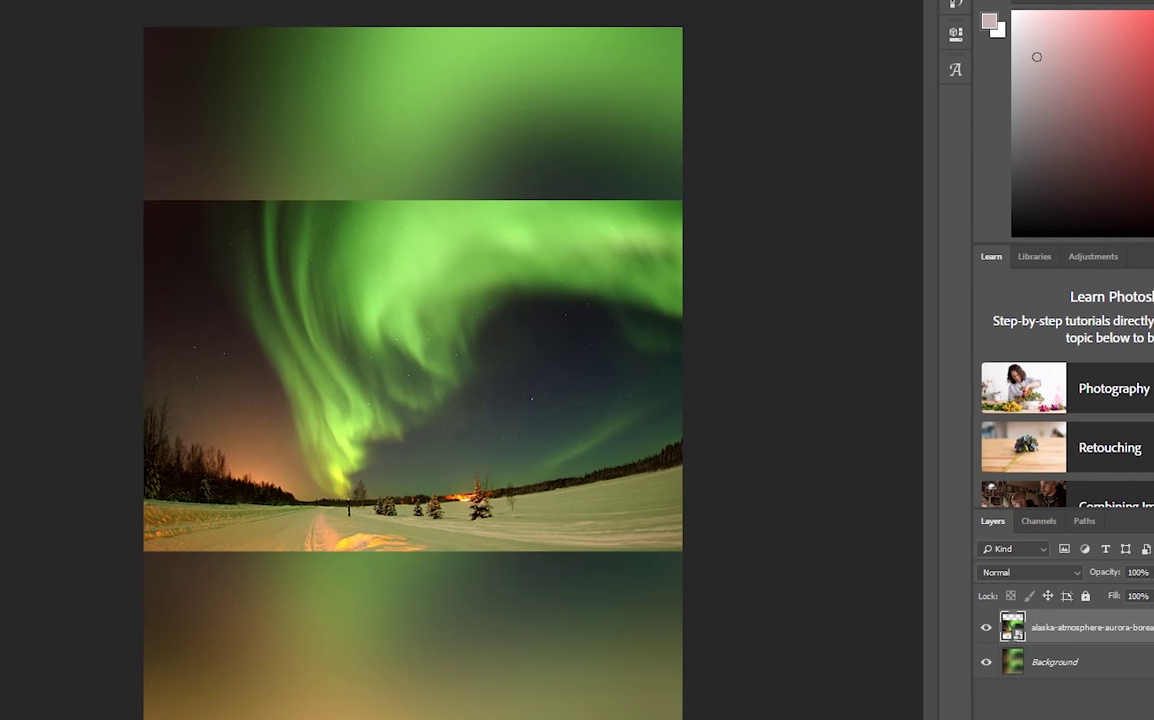
# Step: Flatten the centred aurora image and the blurred background into one layer
pyautogui.hotkey('alt', 's')
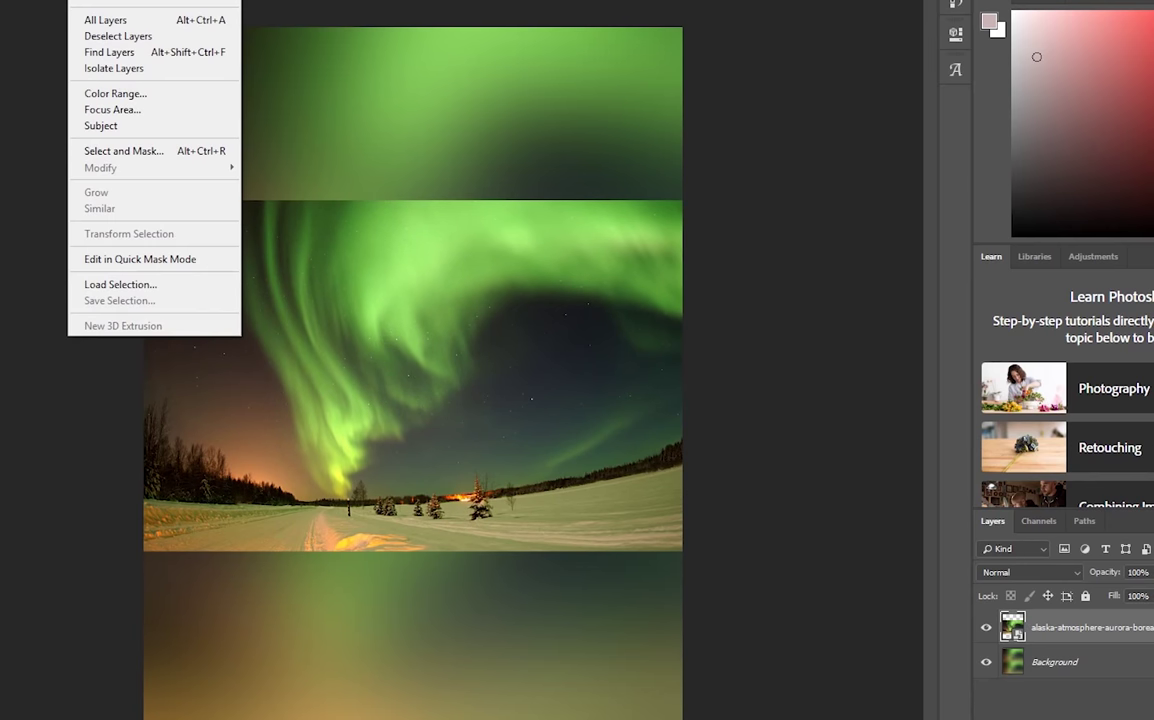
pyautogui.press('Escape')
pyautogui.click(1064, 661)
pyautogui.rightClick(1064, 656)
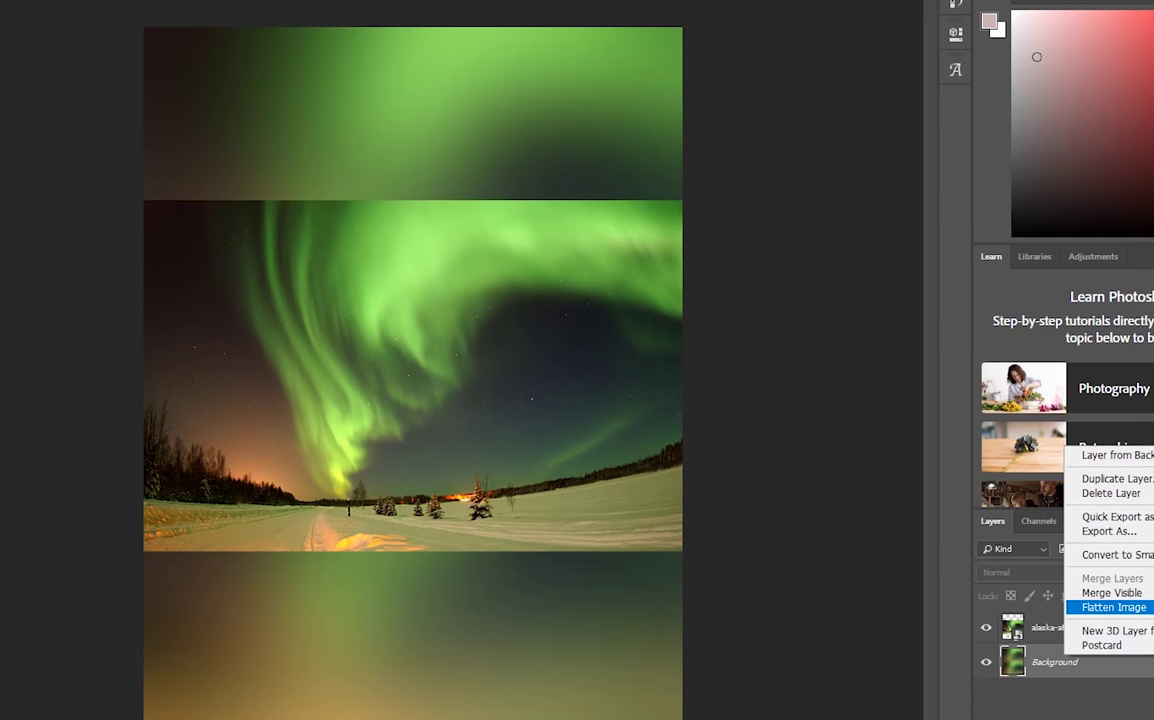
pyautogui.click(1113, 607)
# Step: Apply a Gaussian Blur with a radius of 159 pixels to the combined background
pyautogui.click(125, 0)
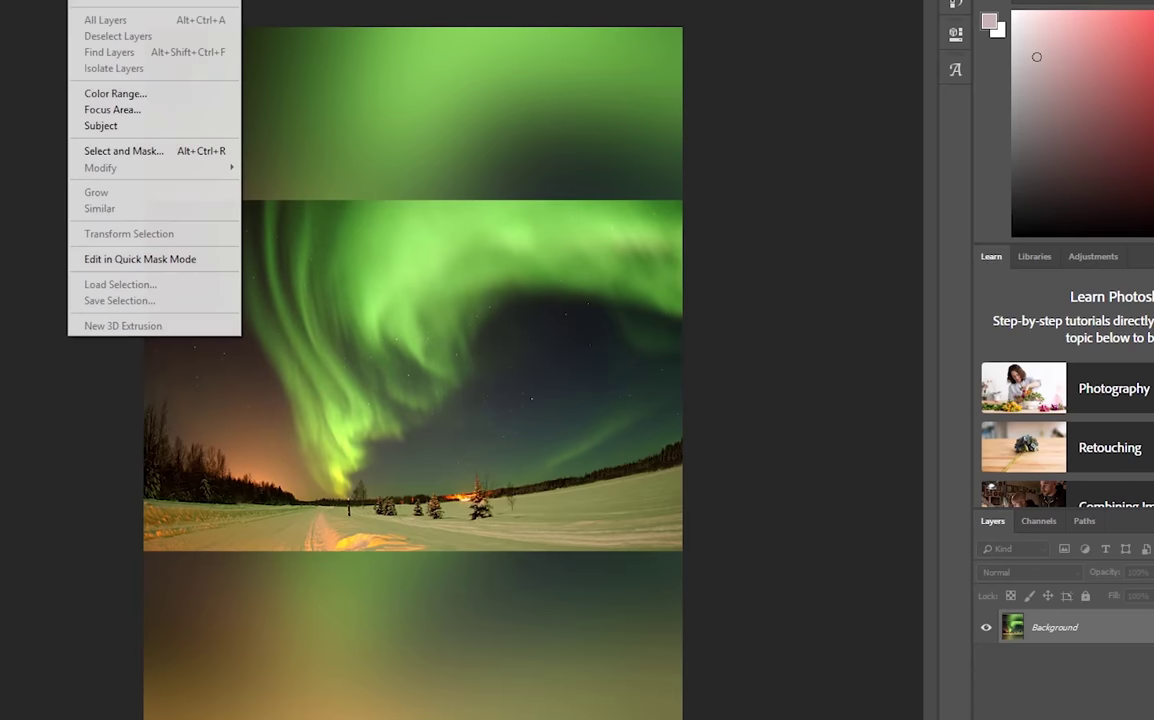
pyautogui.moveTo(170, 119)
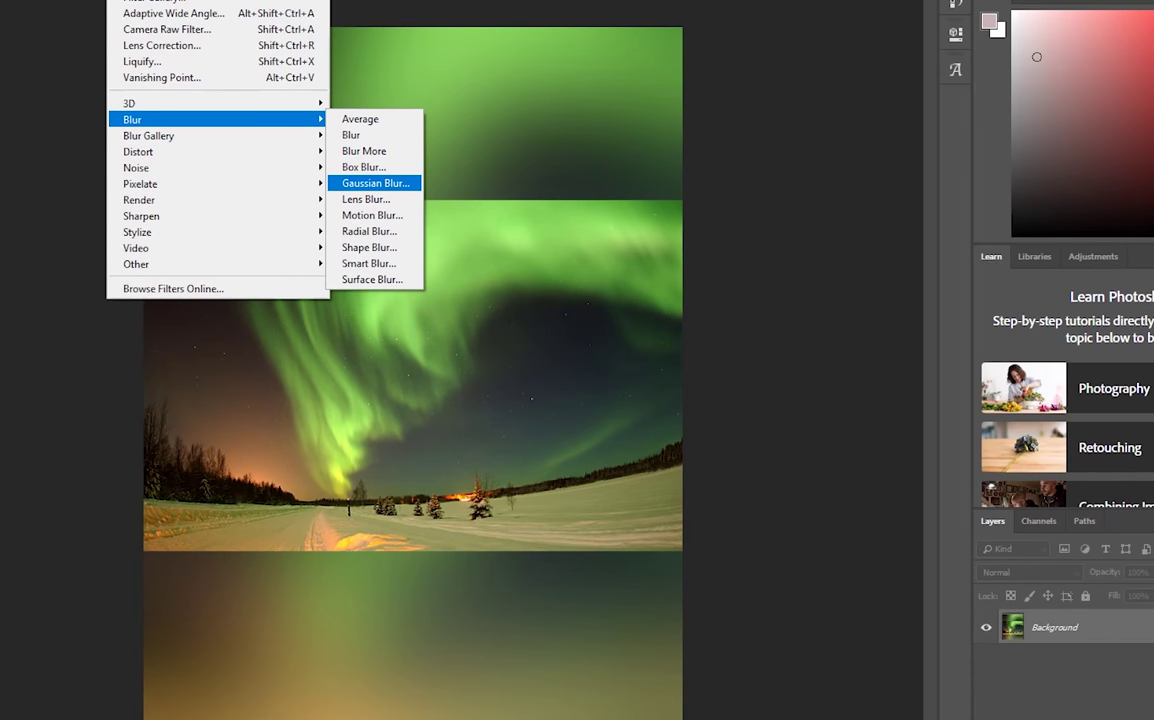
pyautogui.click(375, 183)
pyautogui.moveTo(631, 334)
pyautogui.mouseDown()
pyautogui.moveTo(608, 334)
pyautogui.moveTo(637, 334)
pyautogui.mouseUp()
pyautogui.write('159')
pyautogui.press('Tab')
pyautogui.press('Return')
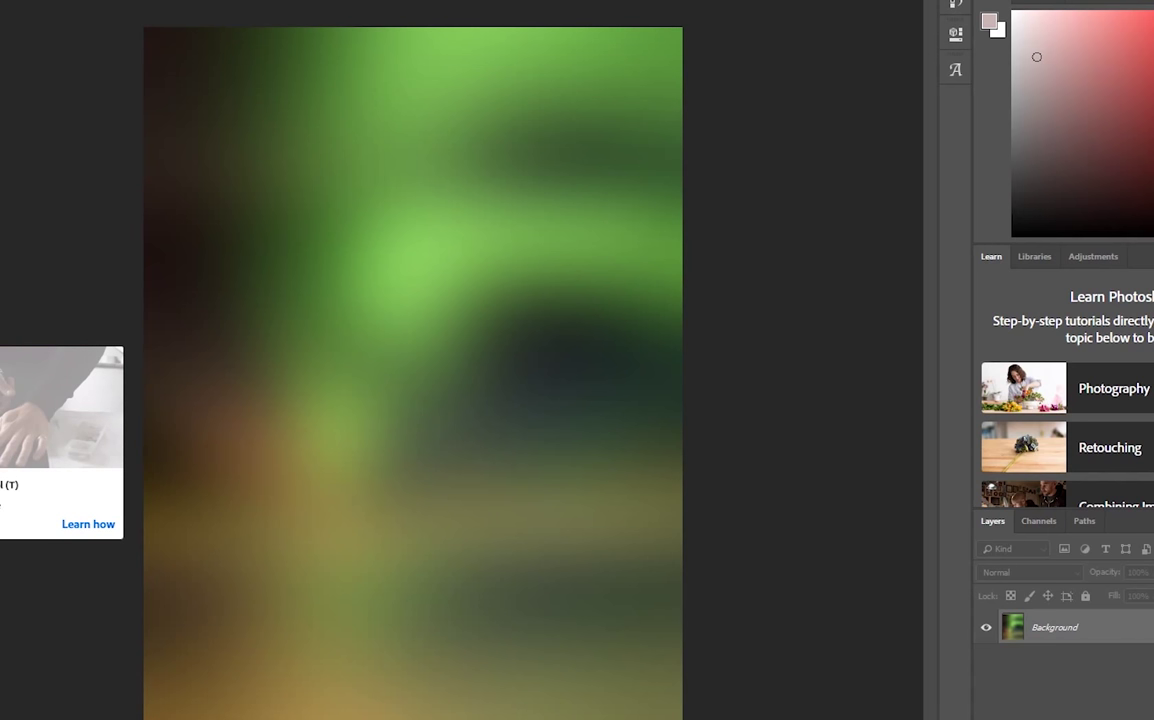
# Step: Add a wide text box over the upper half of the page containing the title "SOCIAL MEDIA POST"
pyautogui.moveTo(171, 62); pyautogui.dragTo(644, 375)
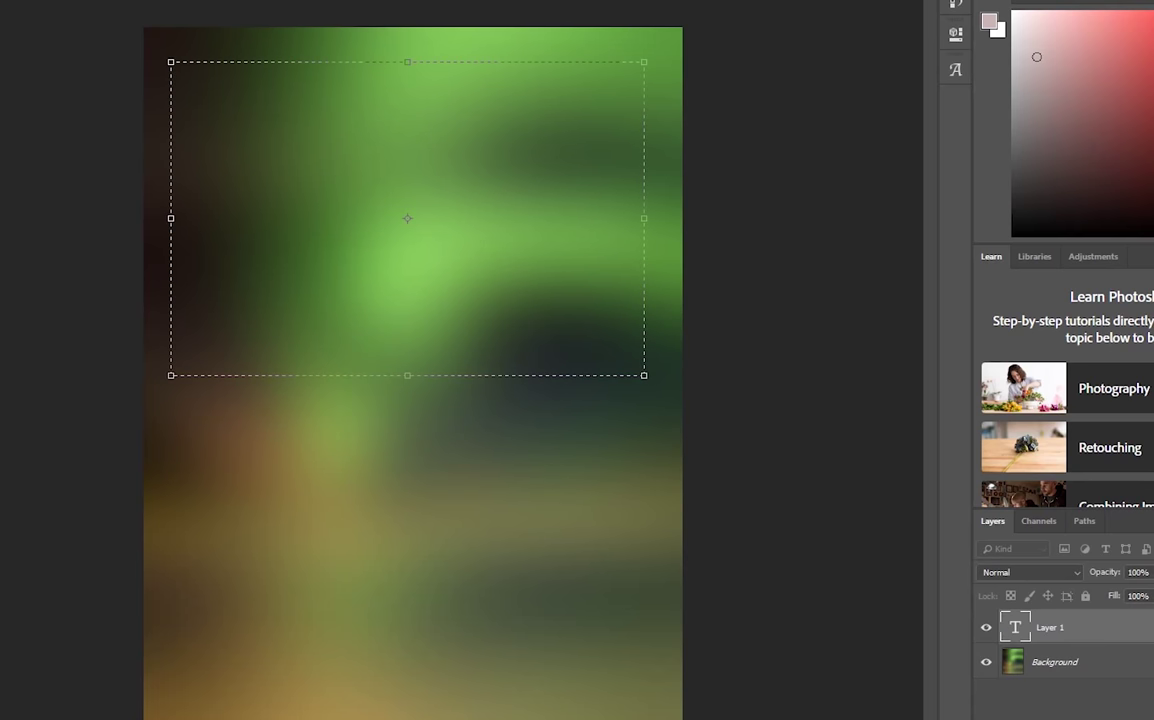
pyautogui.write('SOCIALME DIA')
pyautogui.press('BackSpace')
pyautogui.press('BackSpace')
pyautogui.press('BackSpace')
pyautogui.press('BackSpace')
pyautogui.press('BackSpace')
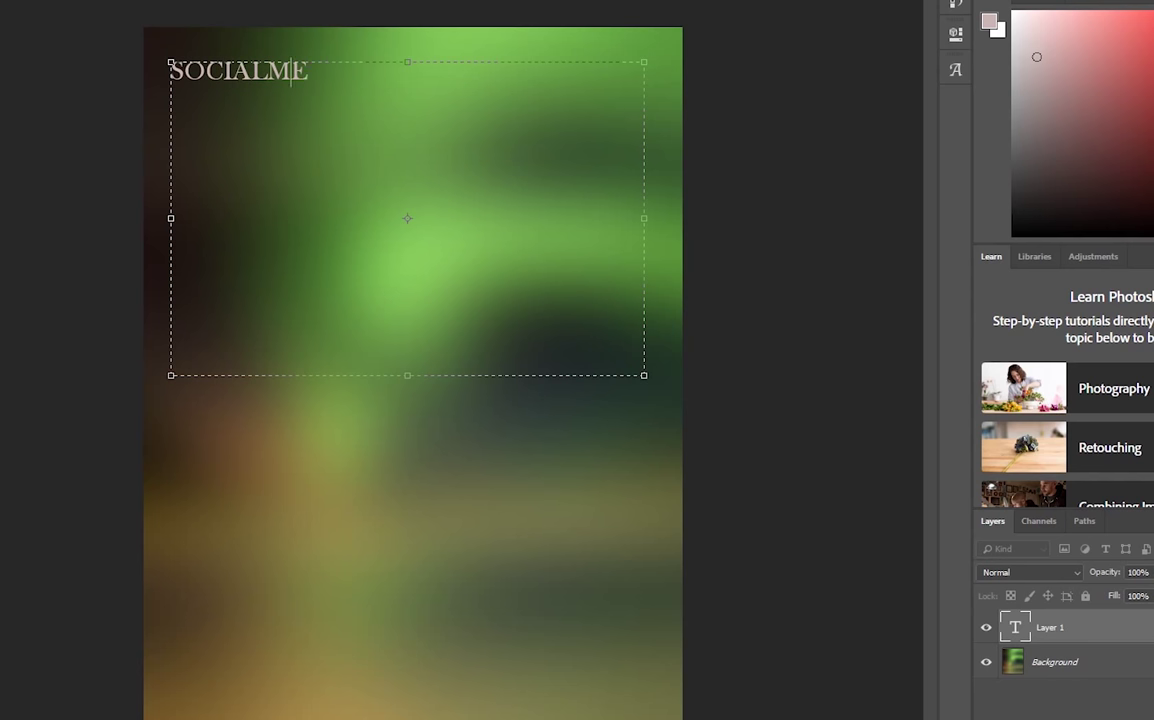
pyautogui.write('MEDI')
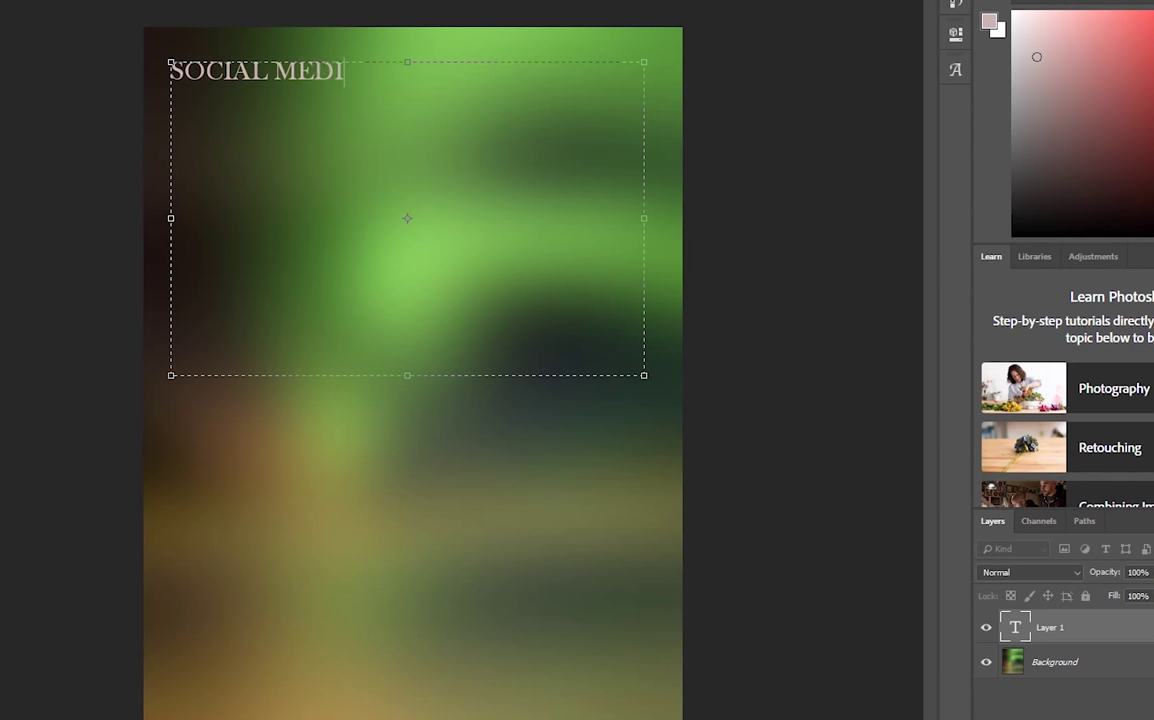
pyautogui.write('A POST')
# Step: Change the colour of the whole title text to white
pyautogui.hotkey('ctrl', 'a')
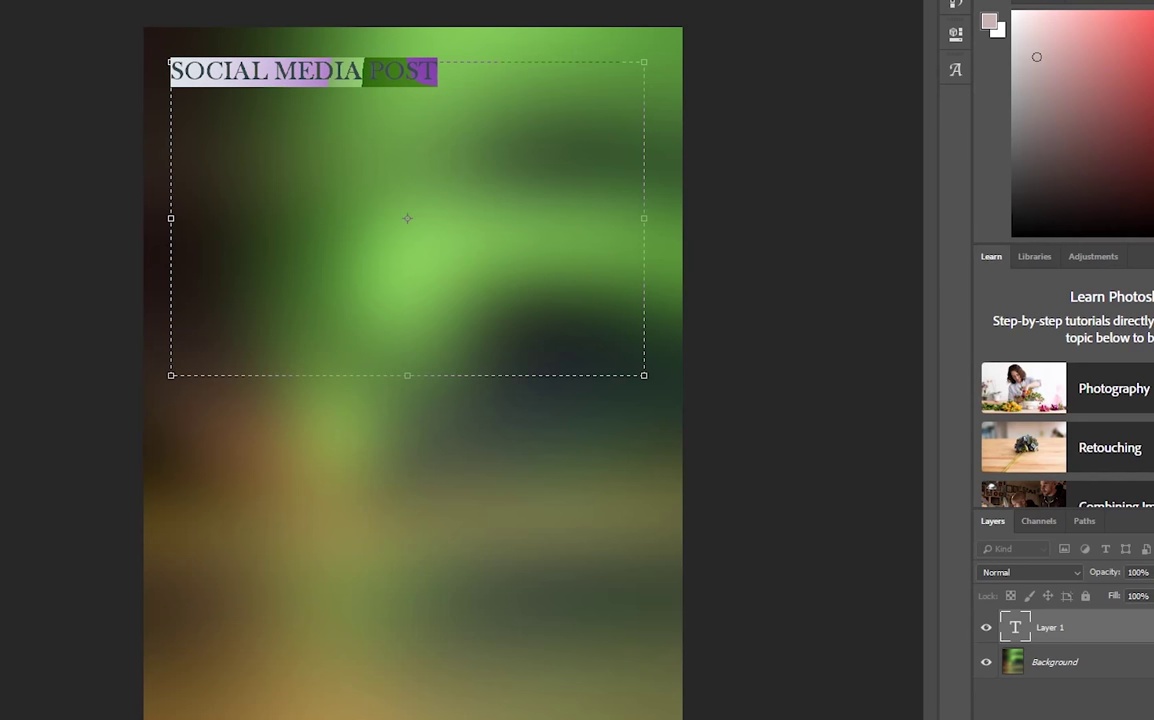
pyautogui.moveTo(485, 142); pyautogui.dragTo(398, 91)
pyautogui.press('Return')
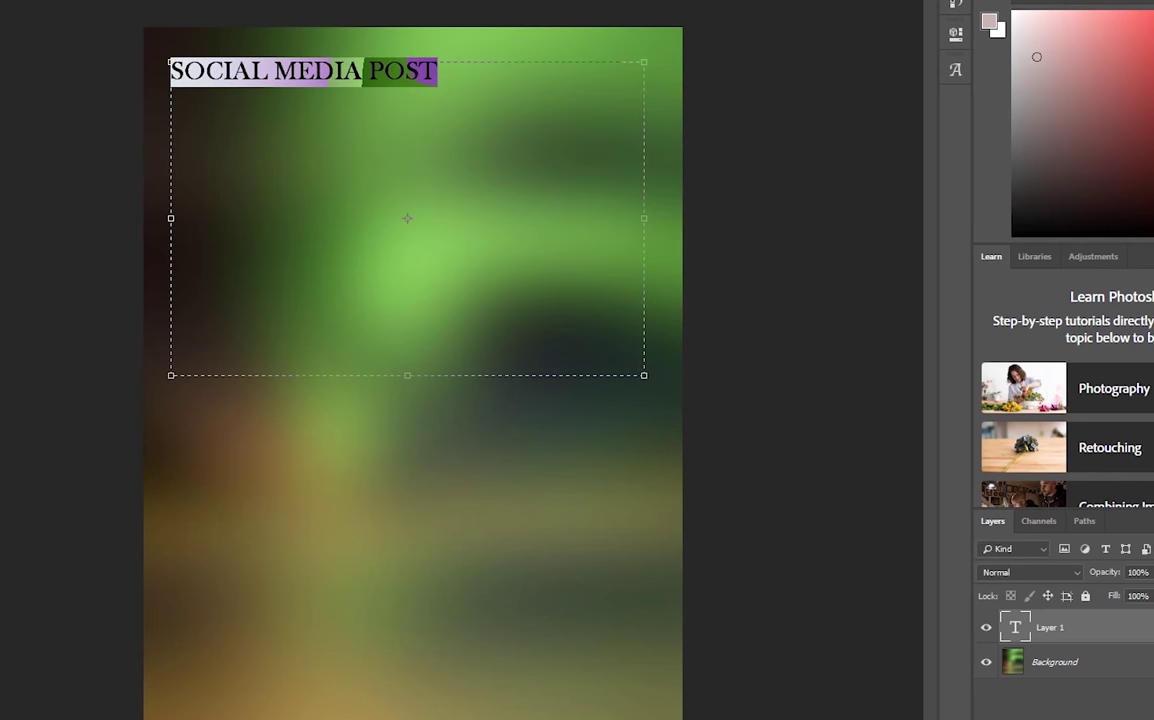
# Step: Set the title's font size to 72 pt and commit the text
pyautogui.click(316, 2)
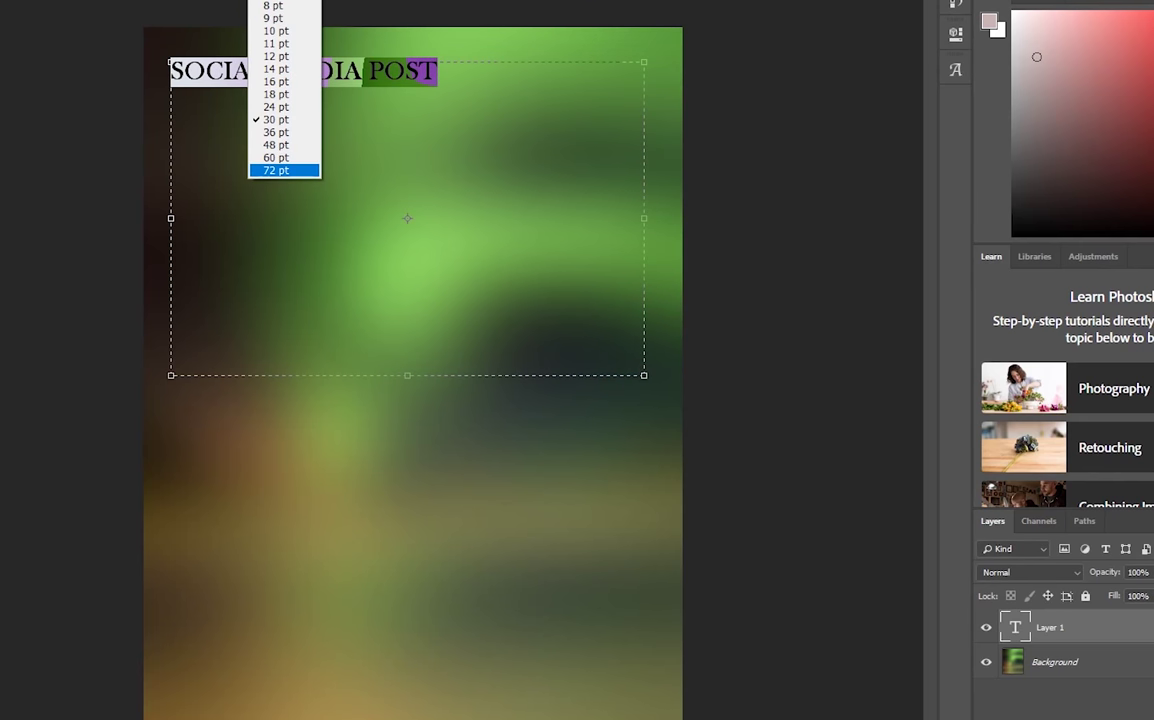
pyautogui.click(285, 170)
pyautogui.click(291, 164)
pyautogui.click(420, 88)
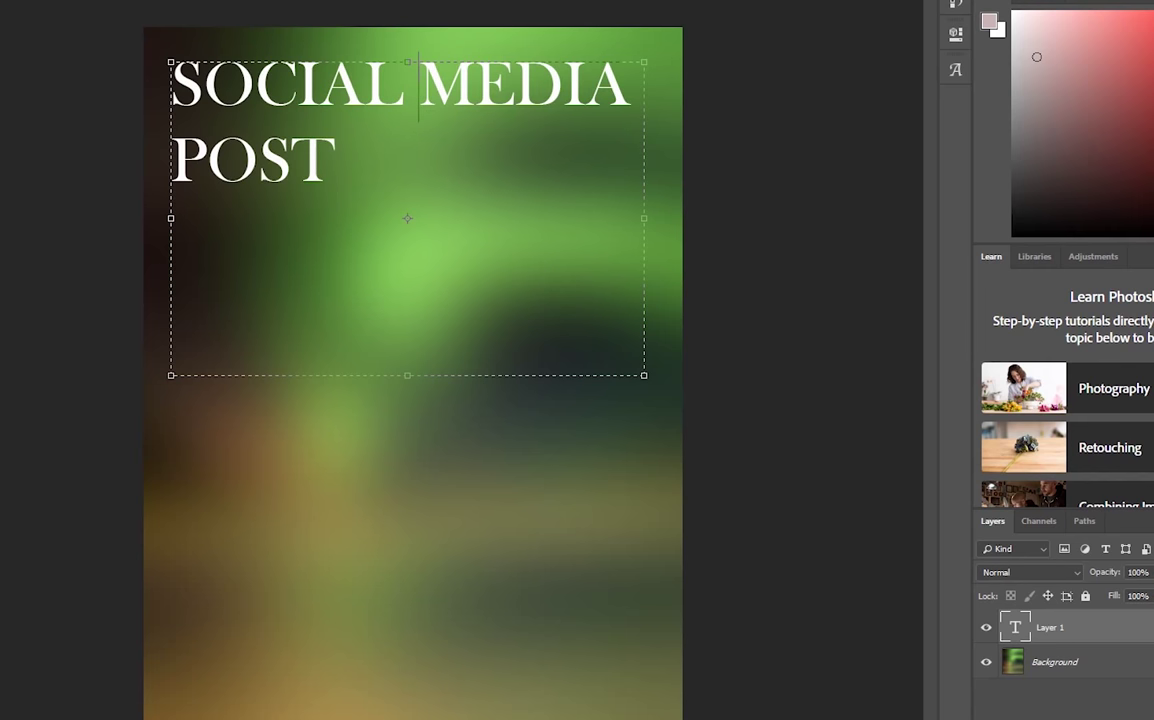
pyautogui.hotkey('ctrl', 'Return')
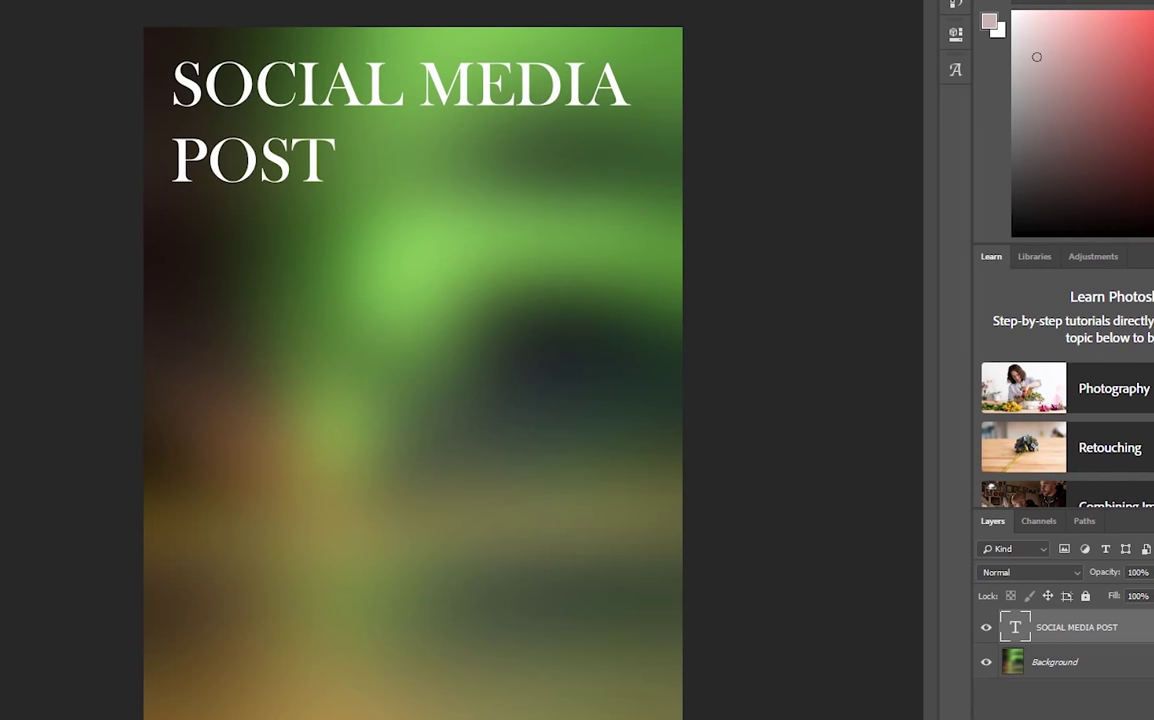
# Step: Break the title into three lines reading SOCIAL, MEDIA and POST
pyautogui.hotkey('ctrl', 't')
pyautogui.press('Return')
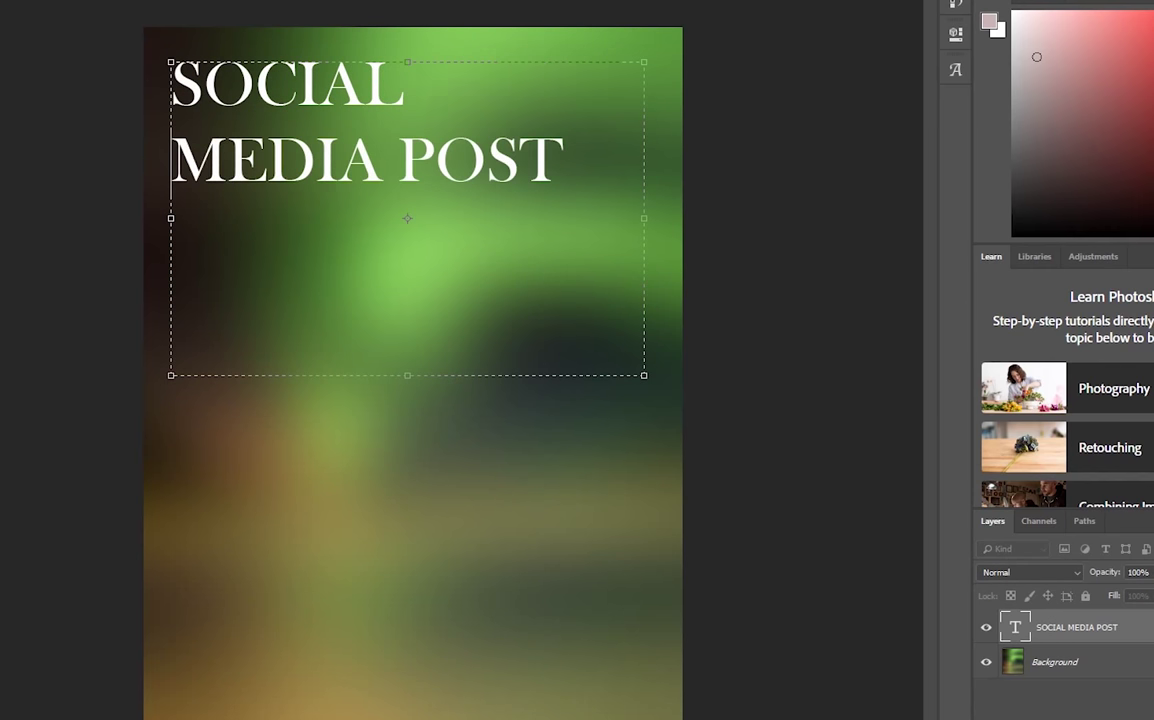
pyautogui.press('Right')
pyautogui.press('Right')
pyautogui.press('Right')
pyautogui.press('Right')
pyautogui.press('Right')
pyautogui.press('Right')
pyautogui.press('Return')
pyautogui.press('Return')
pyautogui.press('BackSpace')
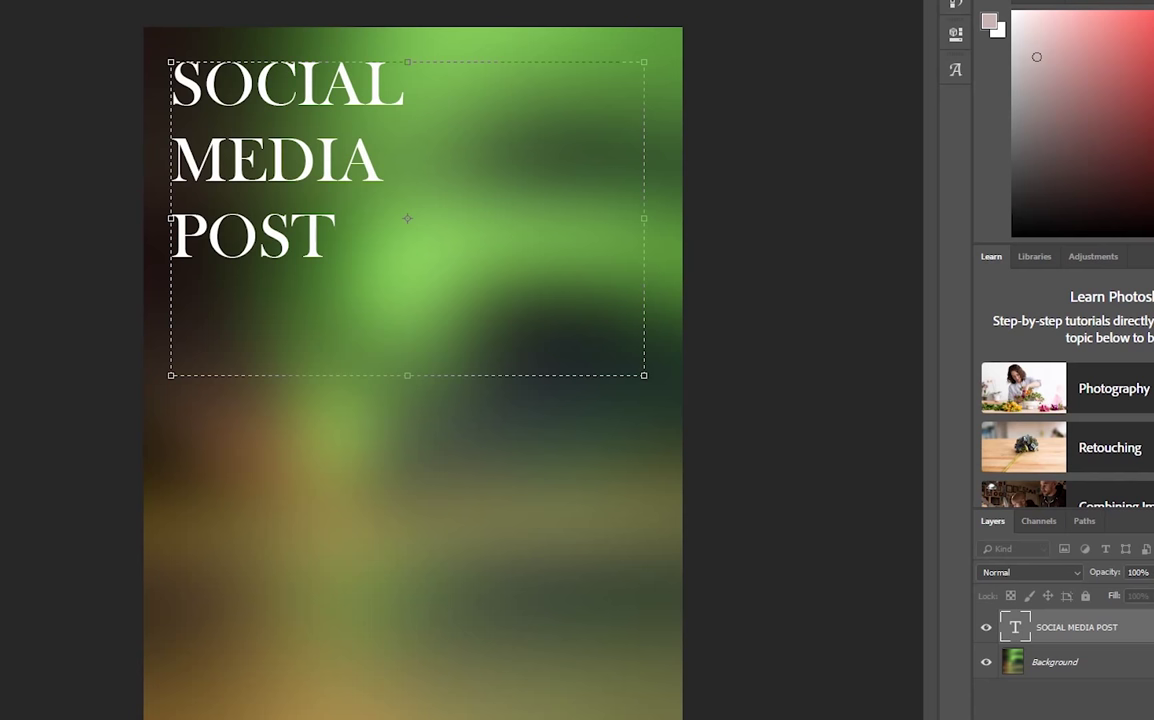
# Step: Center-align the three-line title text and move it down to the vertical middle of the page
pyautogui.hotkey('ctrl', 'a')
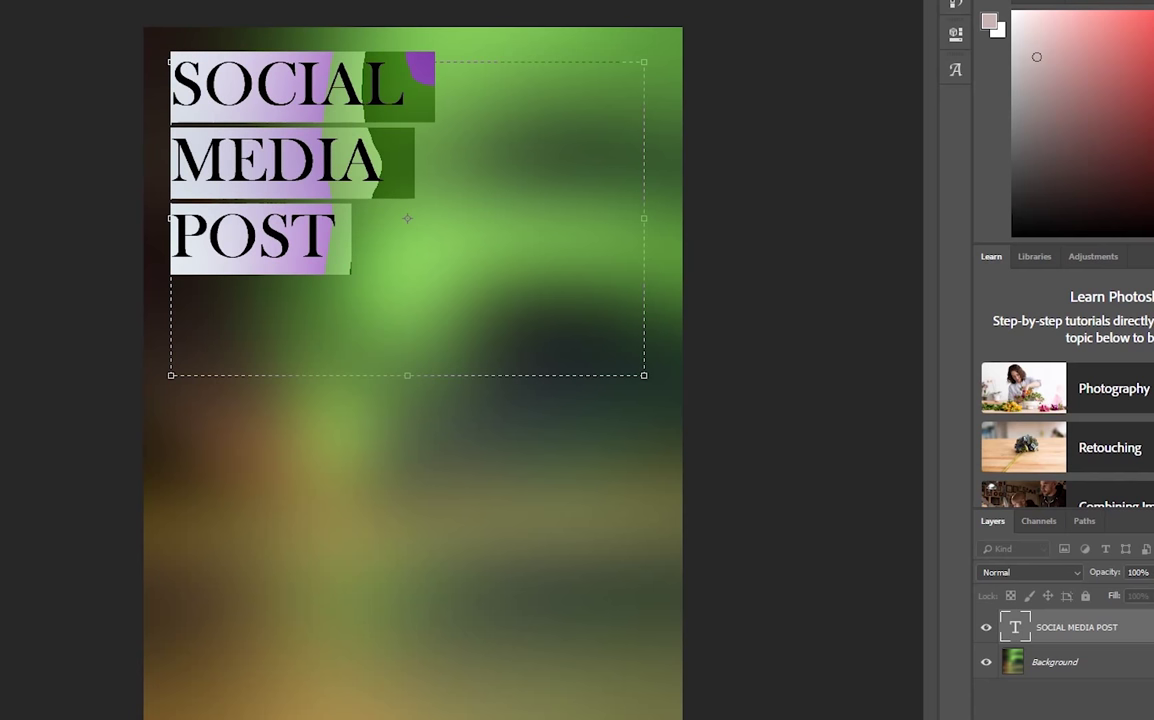
pyautogui.hotkey('ctrl', 'shift', 'c')
pyautogui.hotkey('ctrl', 'Return')
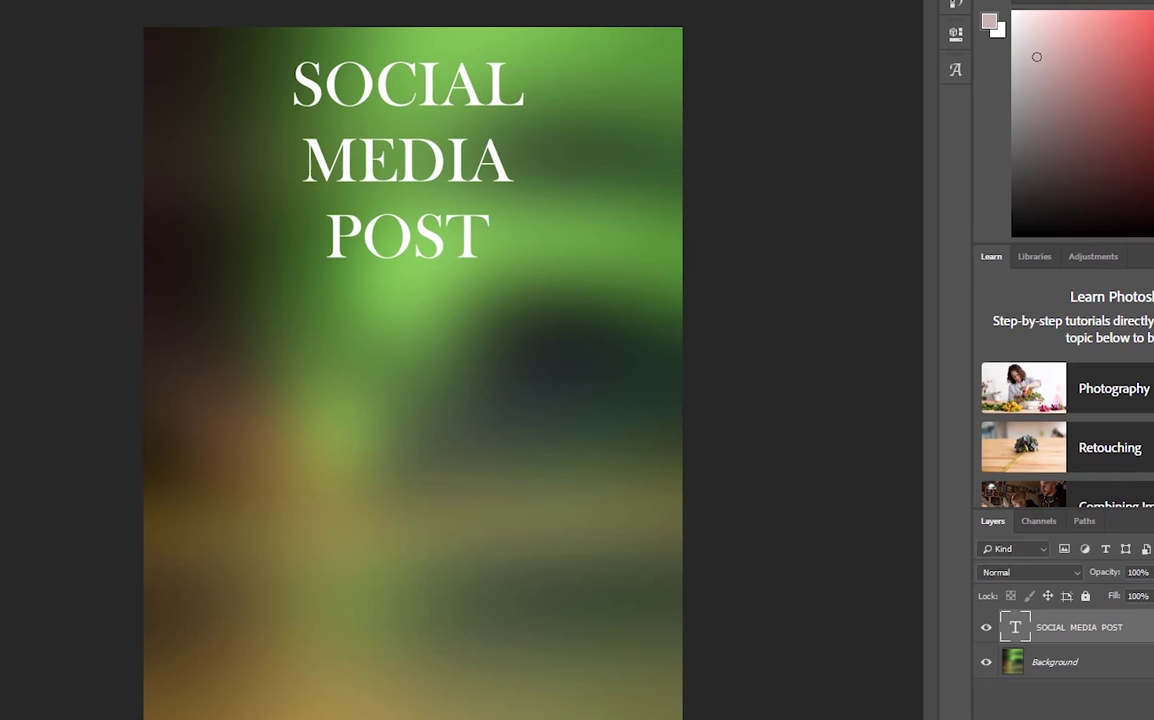
pyautogui.moveTo(390, 100); pyautogui.dragTo(388, 253)
pyautogui.moveTo(456, 305); pyautogui.dragTo(457, 349)
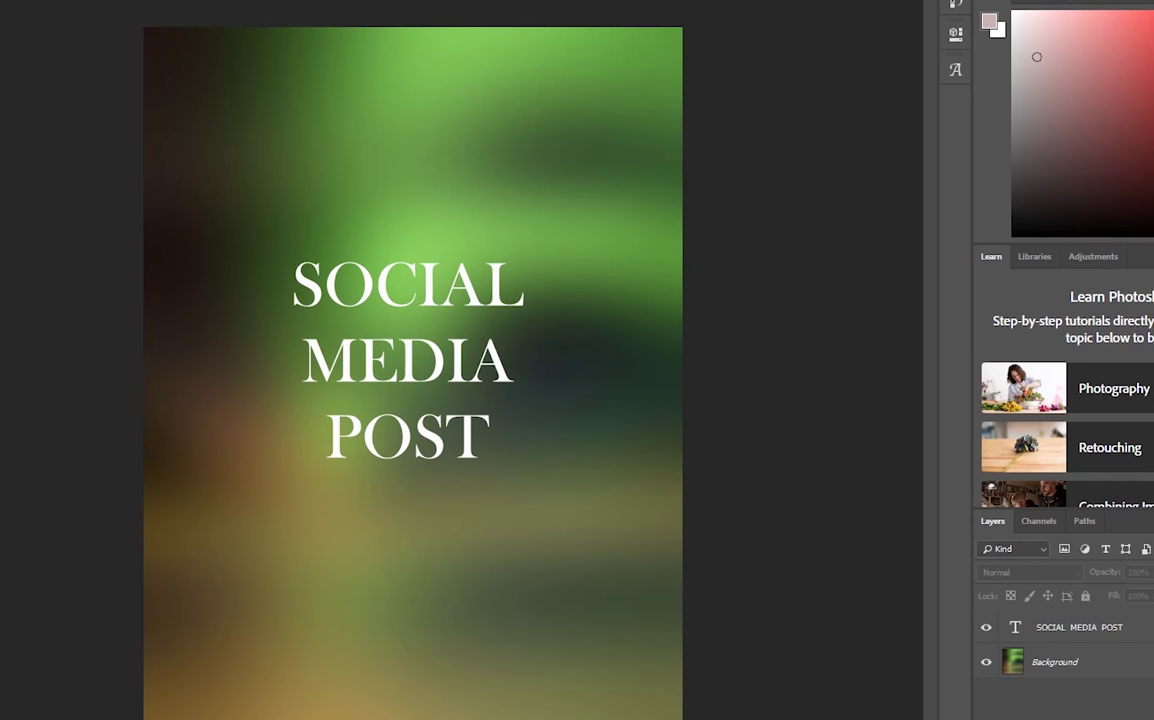
# Step: Flatten the title and the background photo into a single layer
pyautogui.click(1078, 661)
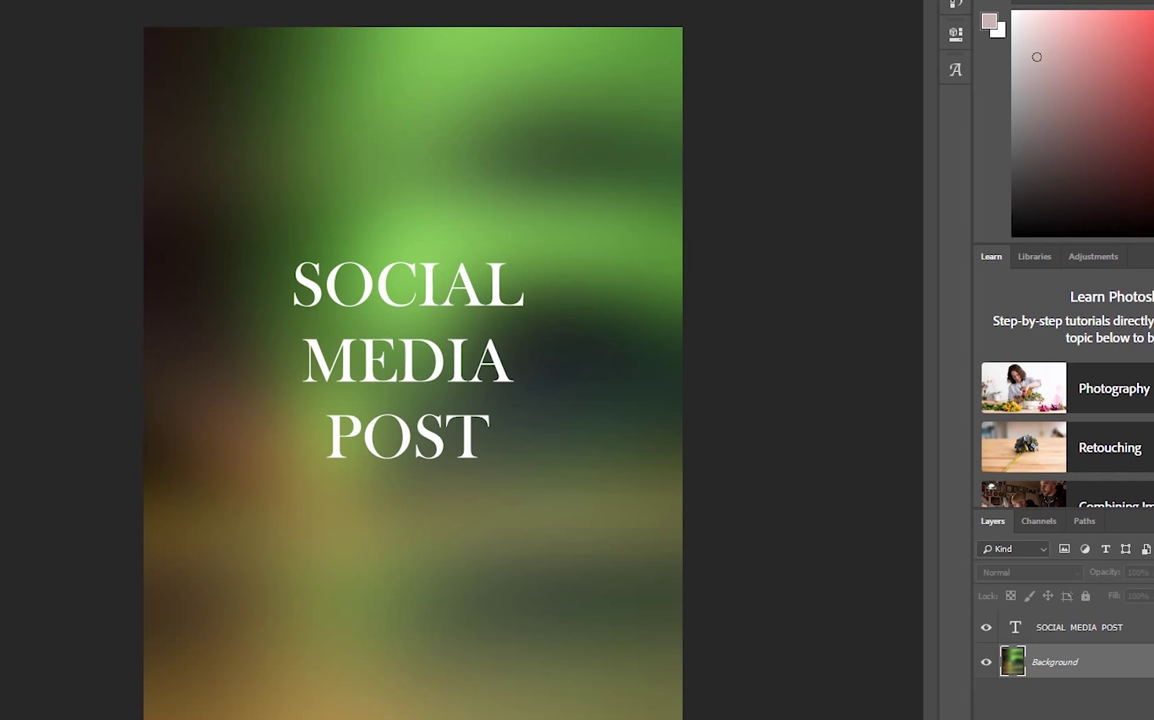
pyautogui.rightClick(1092, 668)
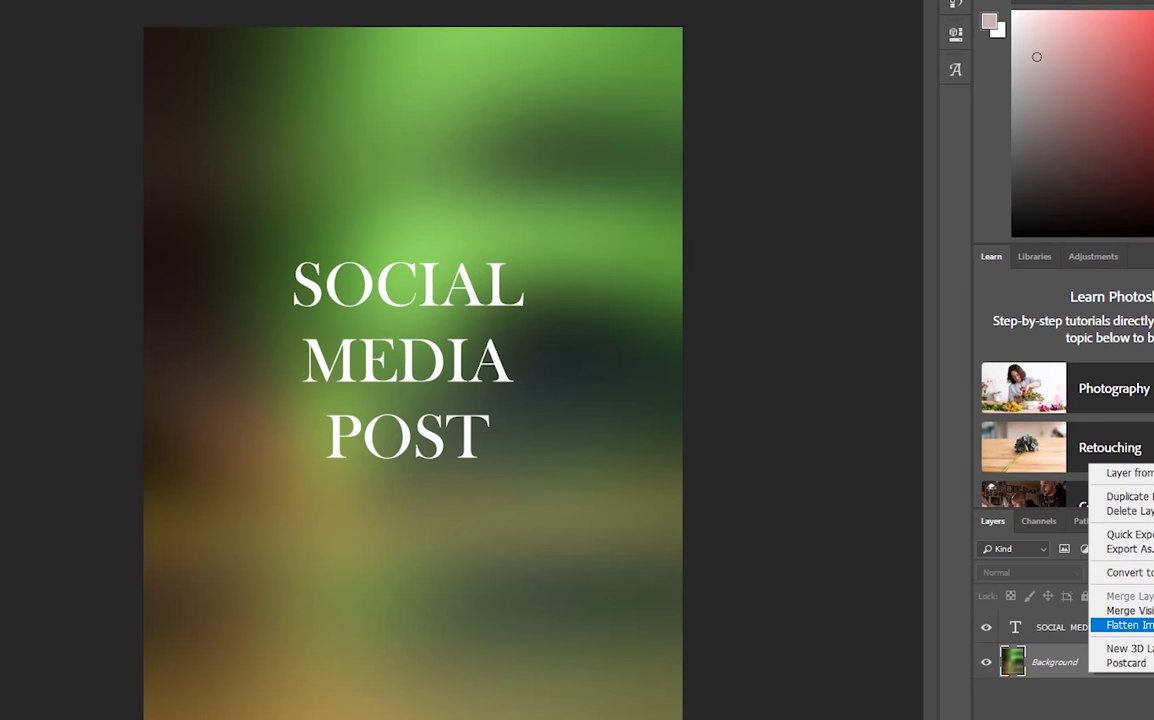
pyautogui.click(1128, 625)
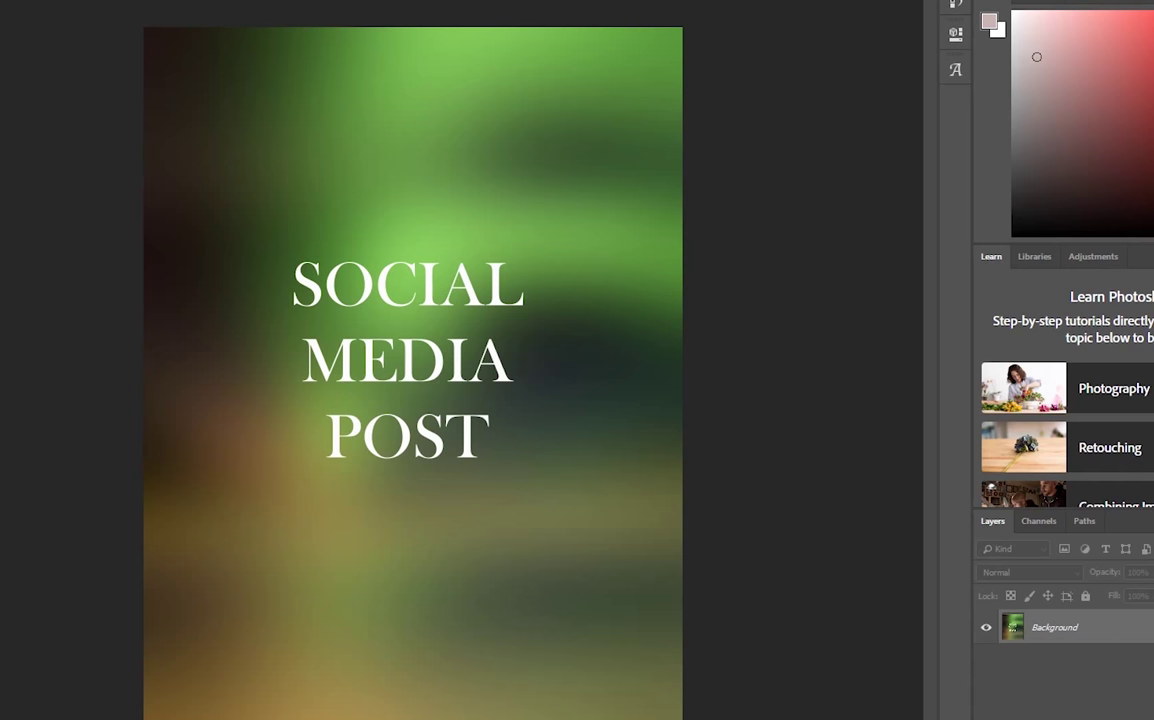
# Step: Apply a Gaussian Blur with a radius of about 5 pixels to a rectangular selection in the page's dark upper-left corner, and deselect
pyautogui.moveTo(165, 39); pyautogui.dragTo(294, 222)
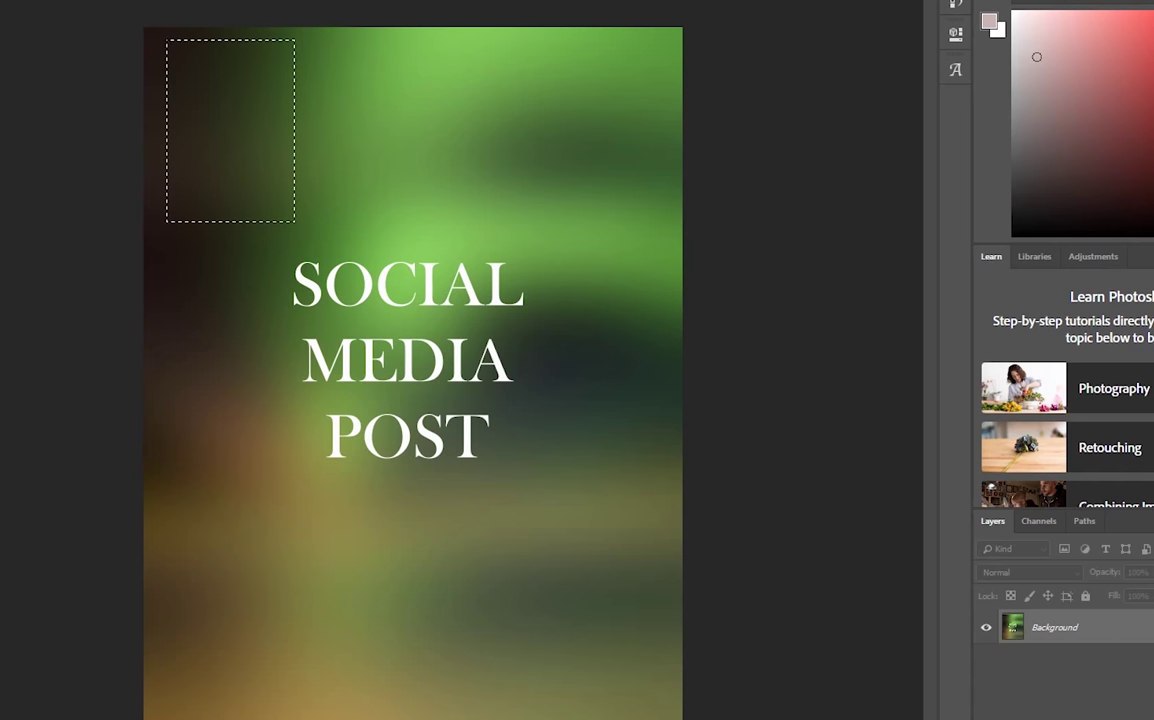
pyautogui.hotkey('alt', 't')
pyautogui.moveTo(216, 119)
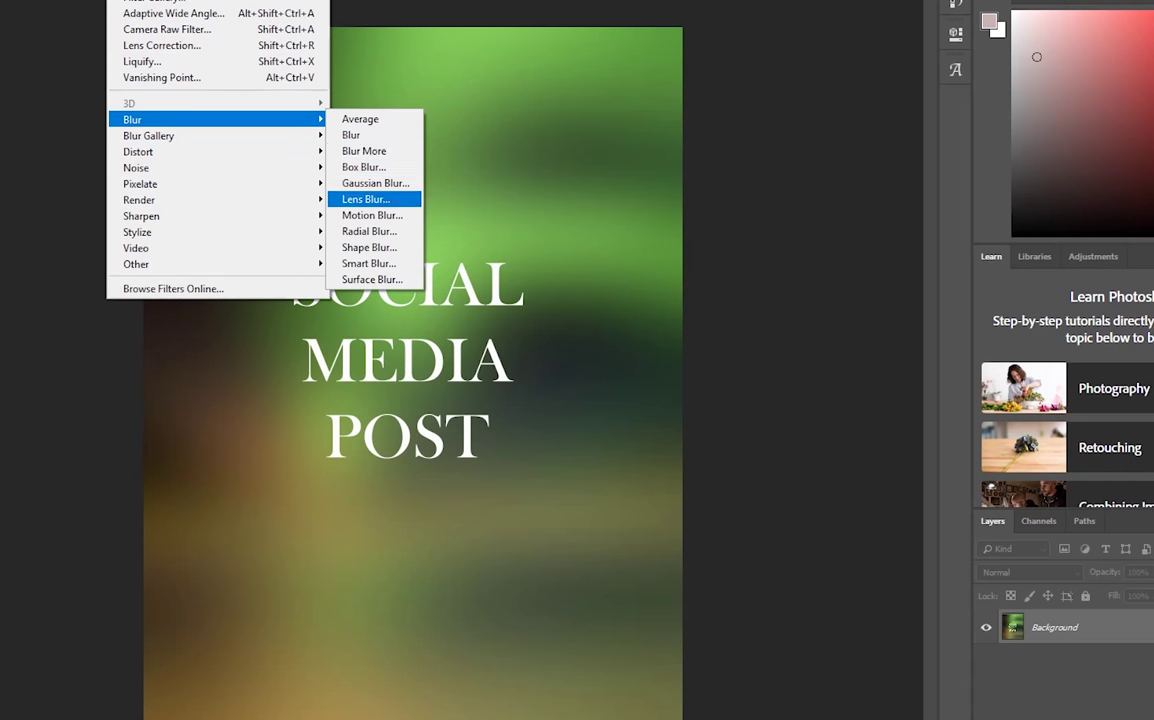
pyautogui.click(375, 183)
pyautogui.moveTo(638, 334); pyautogui.dragTo(566, 334)
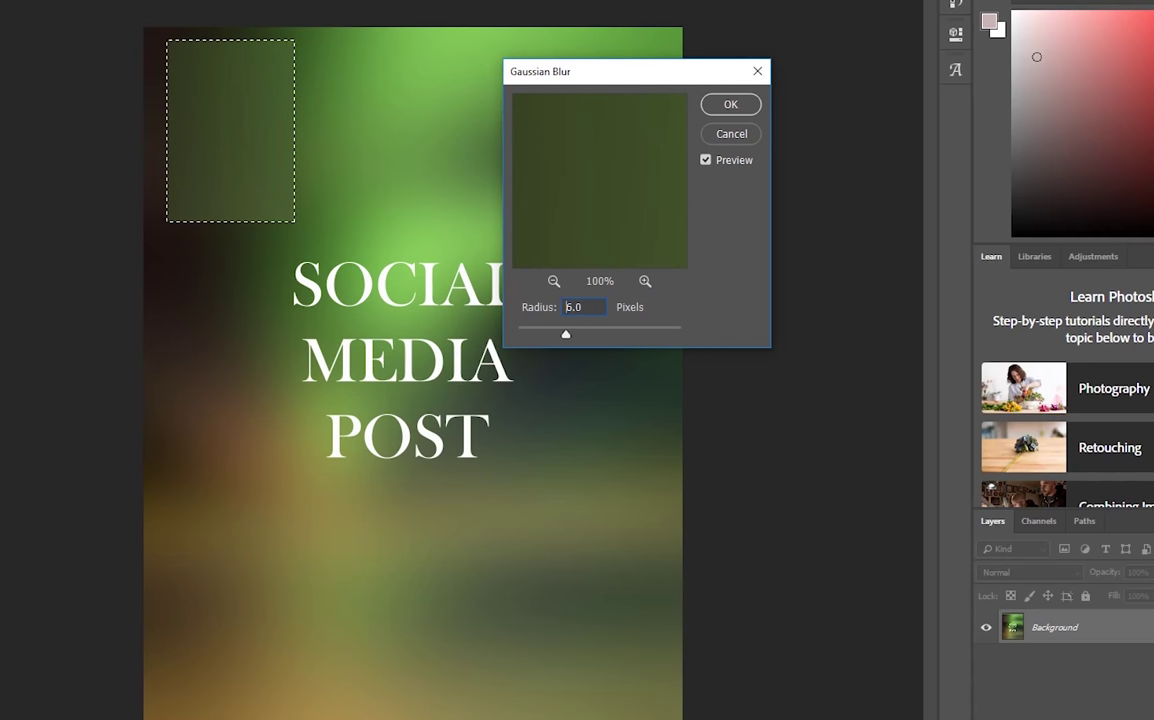
pyautogui.press('Return')
pyautogui.hotkey('ctrl', 'd')
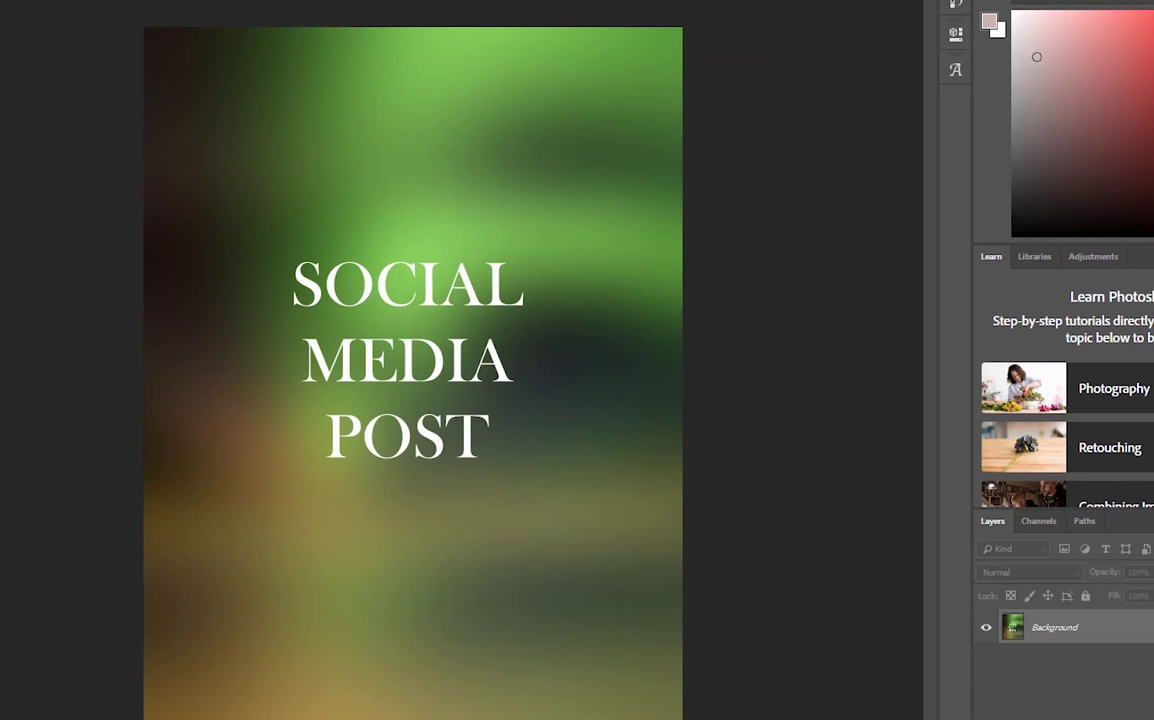